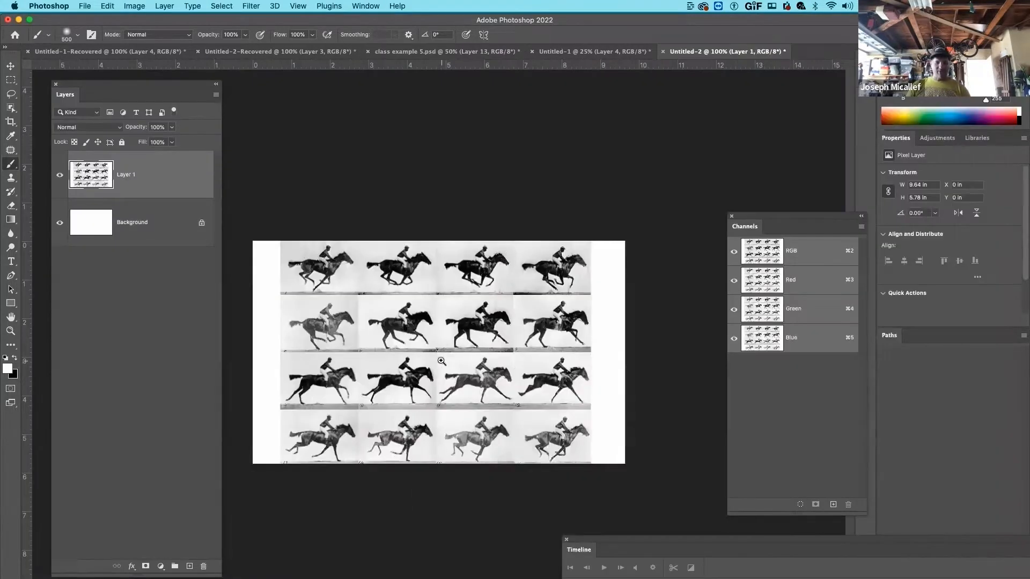
# Reduce the brush size to 30 px and move the Layers and Channels panels clear of the enlarged horse sheet.
pyautogui.click(441, 361)
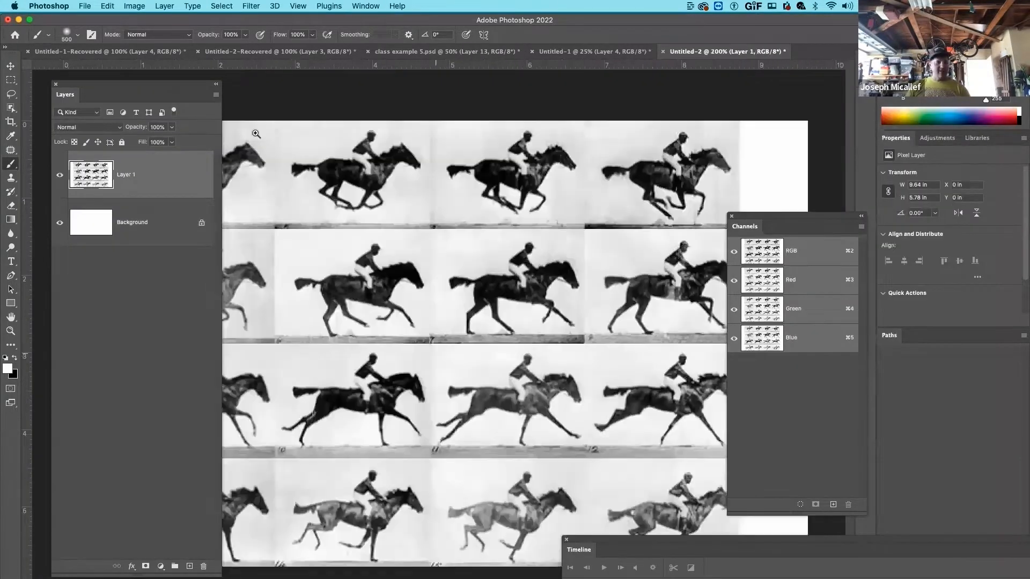
pyautogui.moveTo(108, 102); pyautogui.dragTo(94, 86)
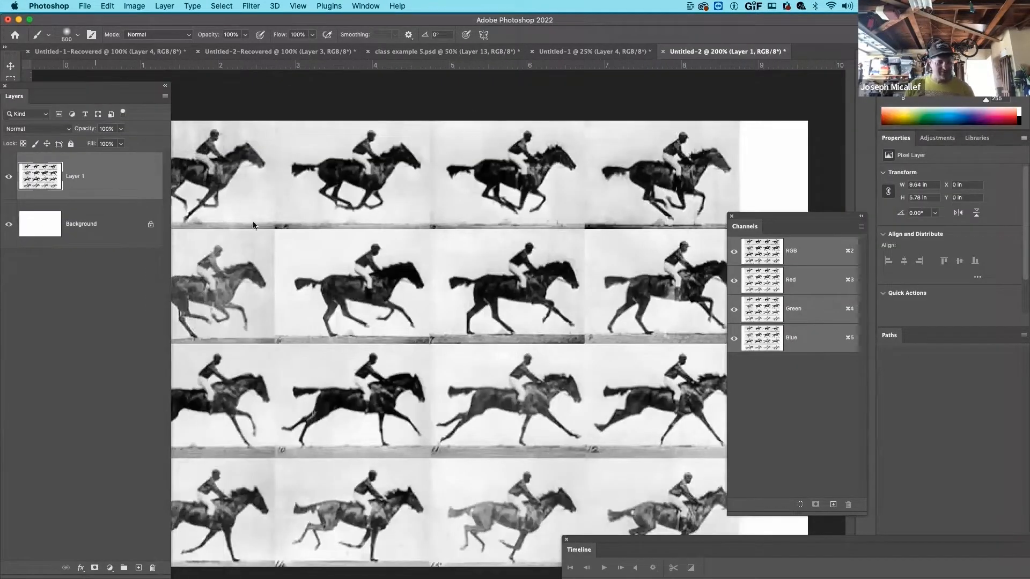
pyautogui.press('[')
pyautogui.press('[')
pyautogui.press('[')
pyautogui.press('[')
pyautogui.press('[')
pyautogui.press('[')
pyautogui.press('[')
pyautogui.press('[')
pyautogui.press('[')
pyautogui.press('[')
pyautogui.press('[')
pyautogui.press('[')
pyautogui.press('[')
pyautogui.moveTo(98, 87); pyautogui.dragTo(933, 102)
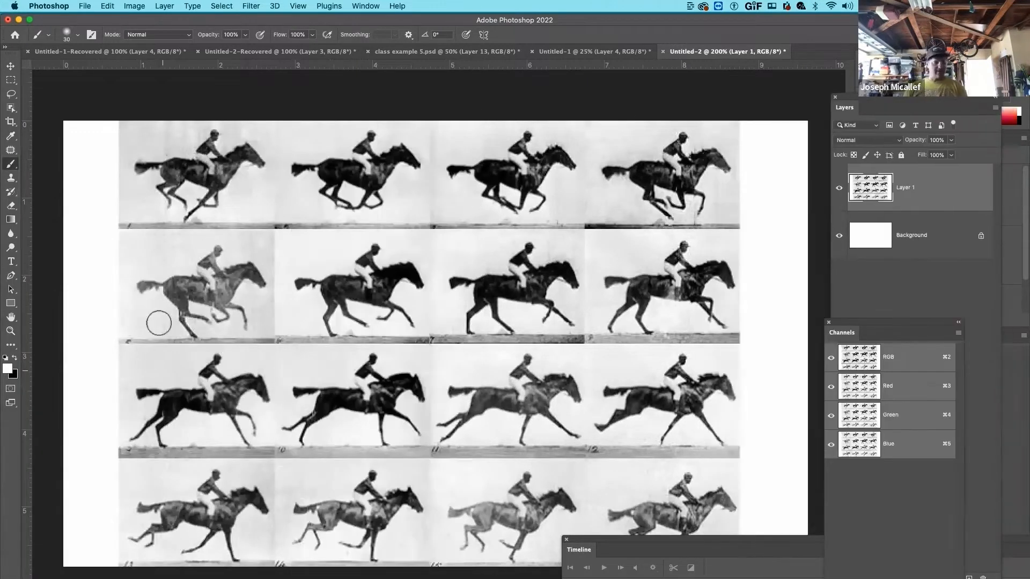
# Select the first horse frame in the top row with the Rectangular Marquee and define it as a brush preset with the suggested name.
pyautogui.press('m')
pyautogui.moveTo(116, 121); pyautogui.dragTo(275, 235)
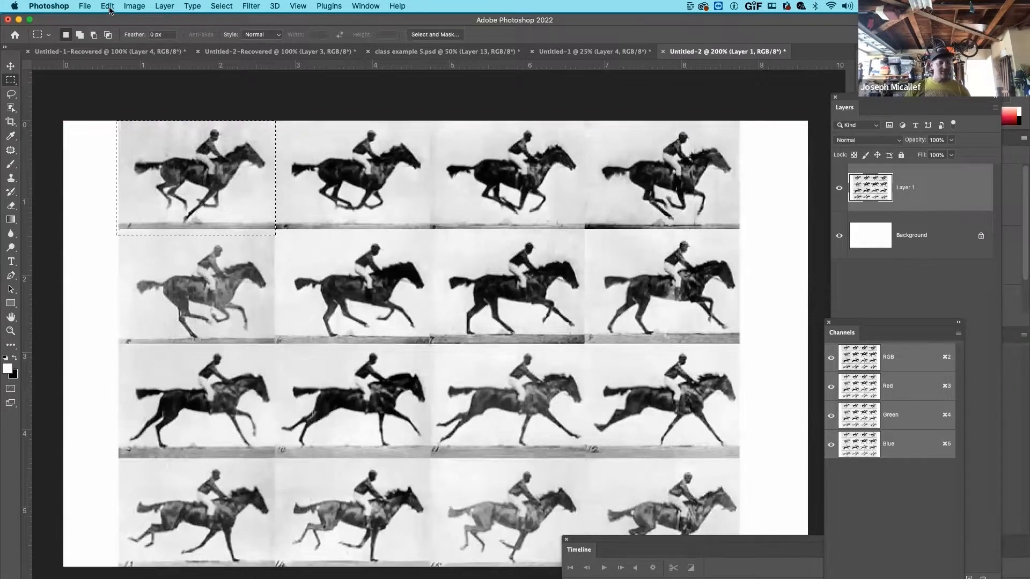
pyautogui.click(108, 7)
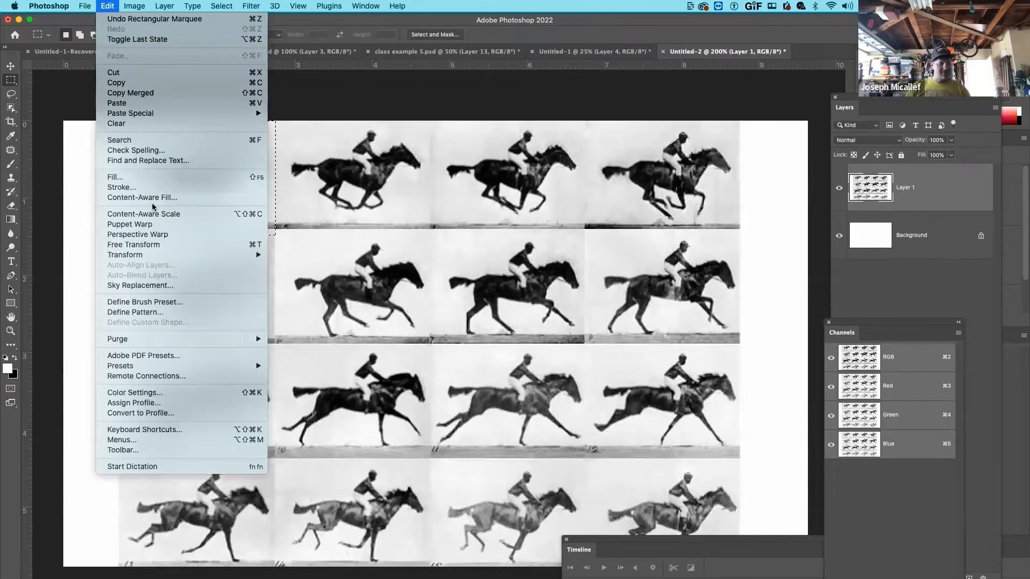
pyautogui.click(143, 312)
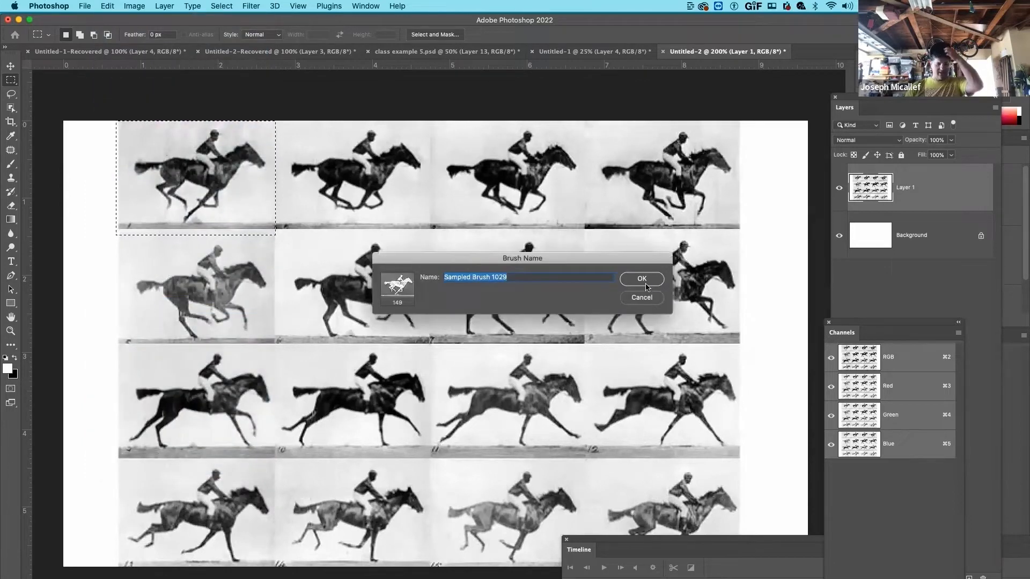
pyautogui.click(642, 279)
# Define a brush preset from a rectangular selection of the second horse frame in the top row.
pyautogui.click(279, 124)
pyautogui.moveTo(380, 191); pyautogui.dragTo(435, 228)
pyautogui.click(107, 6)
pyautogui.click(167, 303)
# Define a brush preset from a rectangular selection of the third horse frame in the top row.
pyautogui.press('m')
pyautogui.moveTo(426, 120); pyautogui.dragTo(586, 228)
pyautogui.click(85, 6)
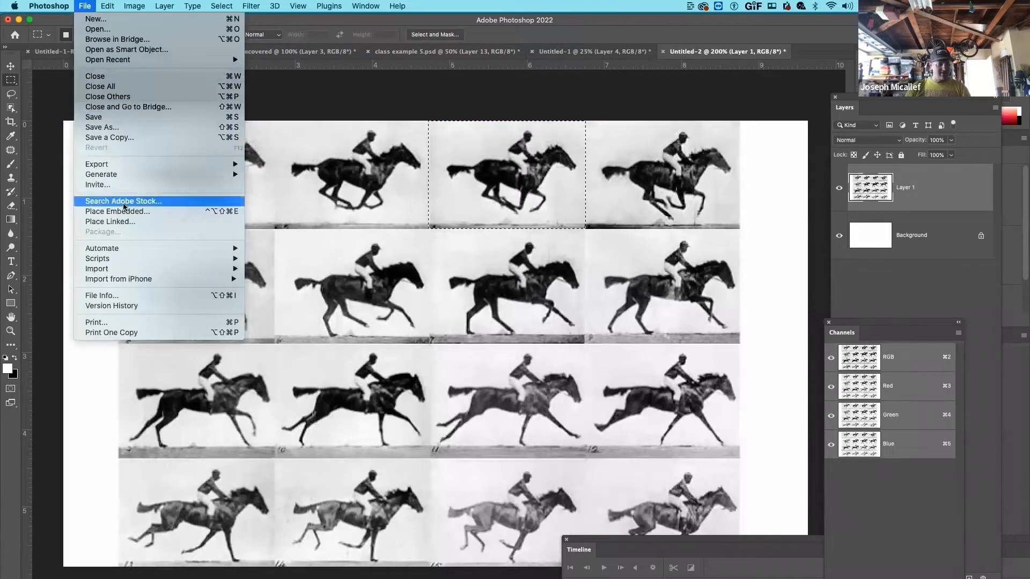
pyautogui.click(107, 6)
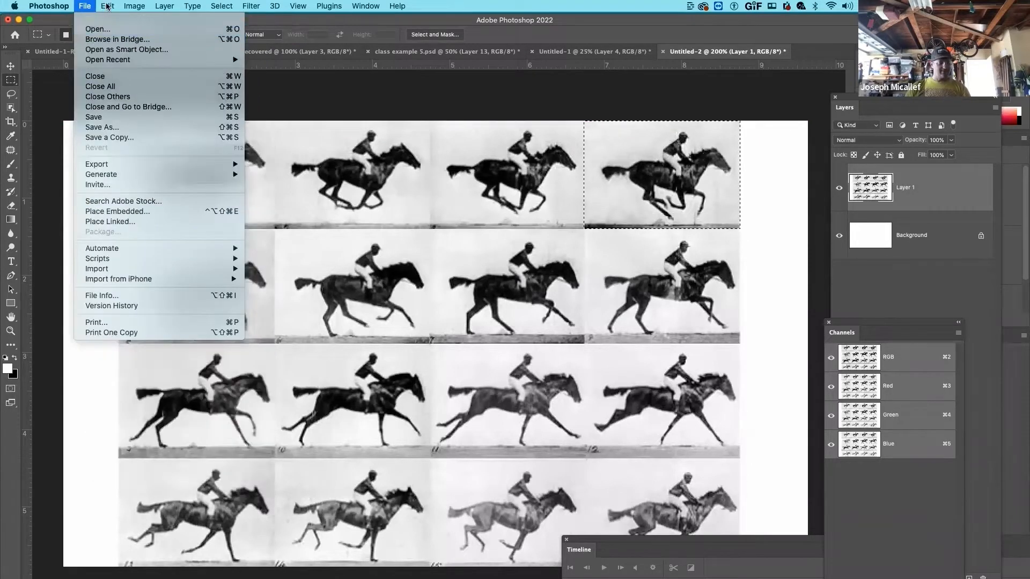
# Define the selected fourth horse frame as a brush preset, return to the Brush tool and clear the selection.
pyautogui.moveTo(94, 5)
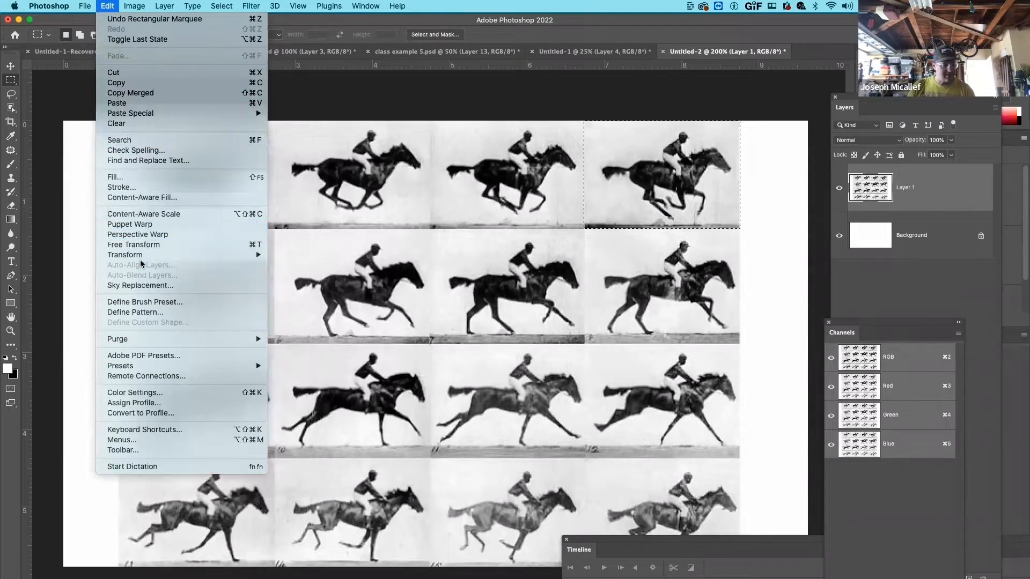
pyautogui.press('Escape')
pyautogui.press('b')
pyautogui.press('super+d')
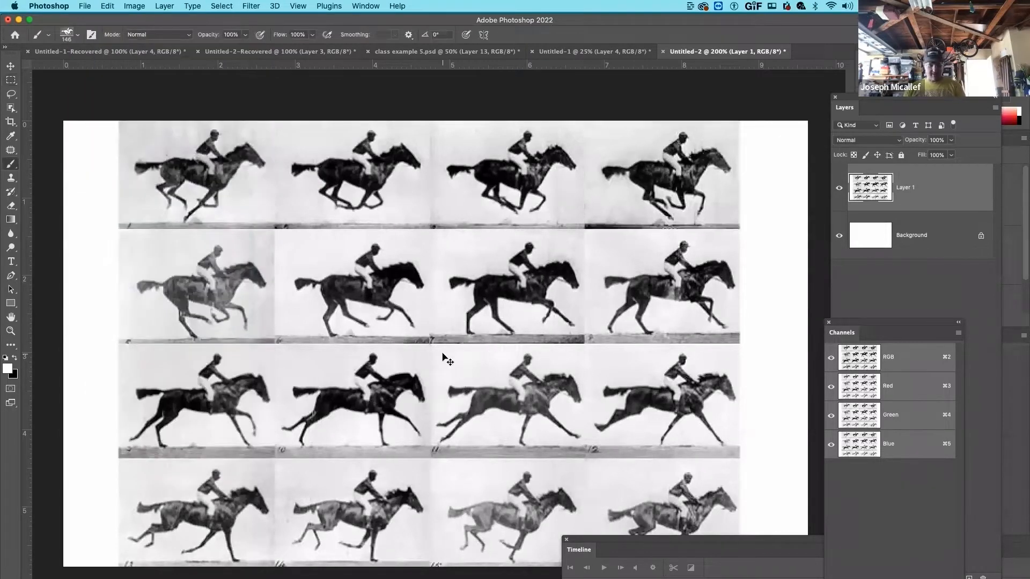
# Create a new blank white document with the suggested settings and move the Layers panel beside the canvas.
pyautogui.press('super+n')
pyautogui.press('Return')
pyautogui.moveTo(861, 102); pyautogui.dragTo(665, 96)
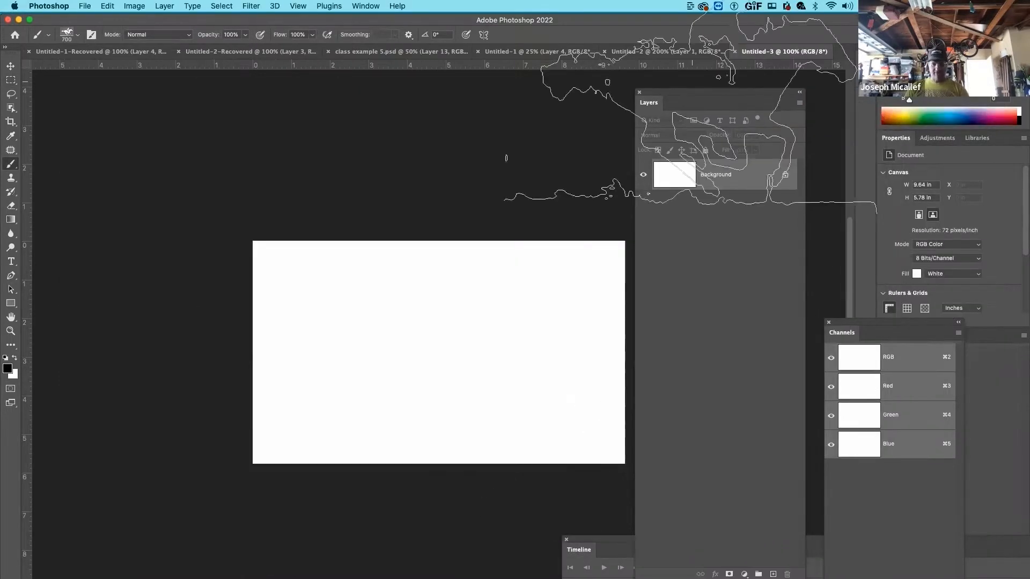
# Stamp the first horse brush (149 px) at the centre of the Background and add a new layer above it.
pyautogui.click(68, 34)
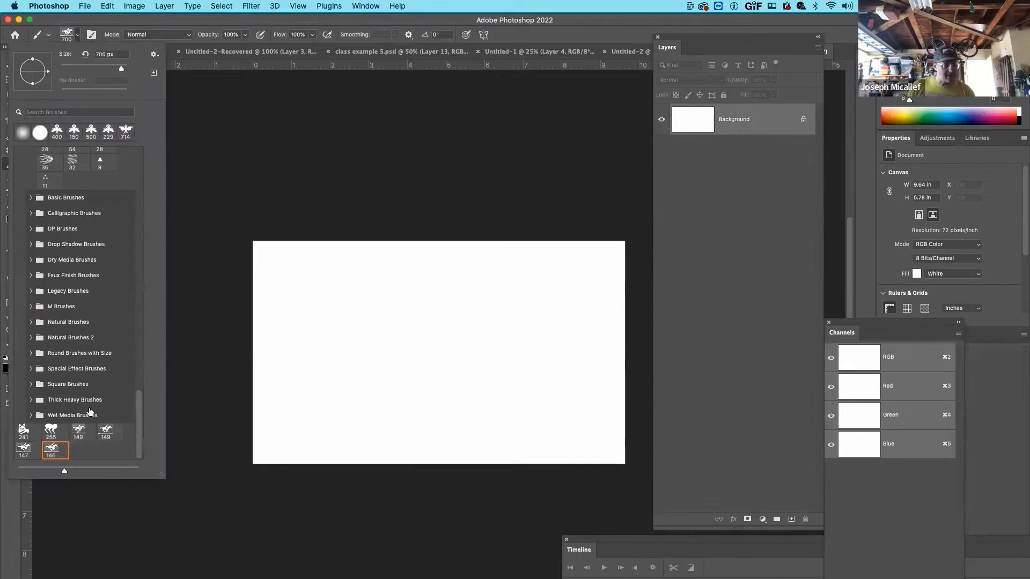
pyautogui.click(78, 432)
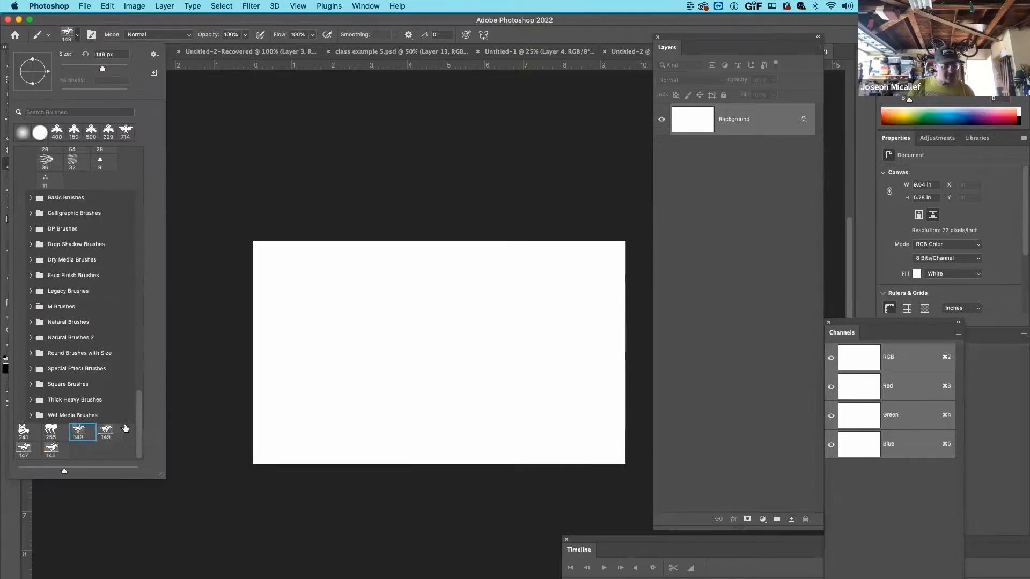
pyautogui.click(432, 351)
pyautogui.press('alt+shift+super+n')
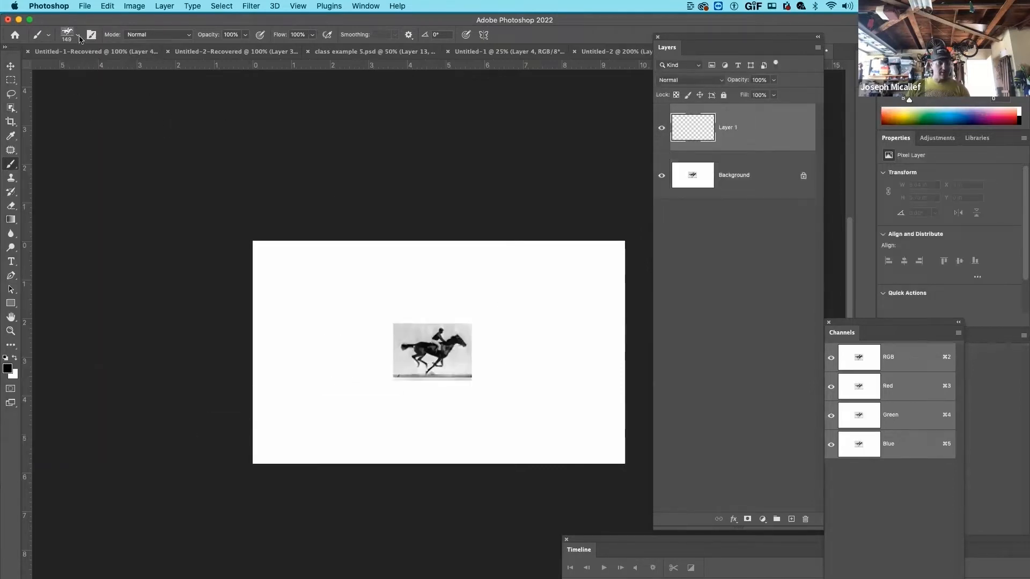
# Stamp the second horse brush (149 px) over the first horse on Layer 1 and add another layer.
pyautogui.click(79, 38)
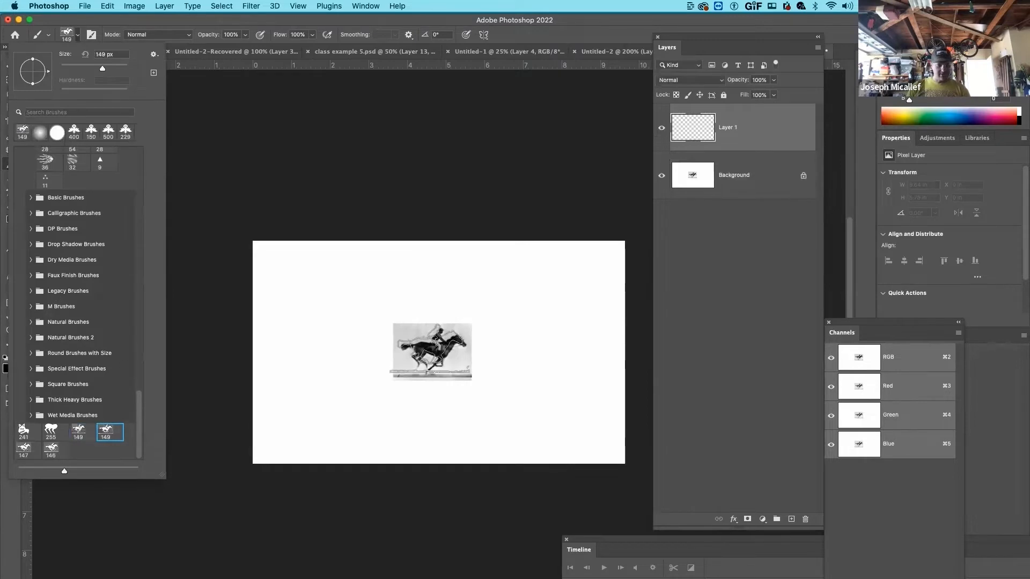
pyautogui.click(431, 350)
pyautogui.press('alt+shift+super+n')
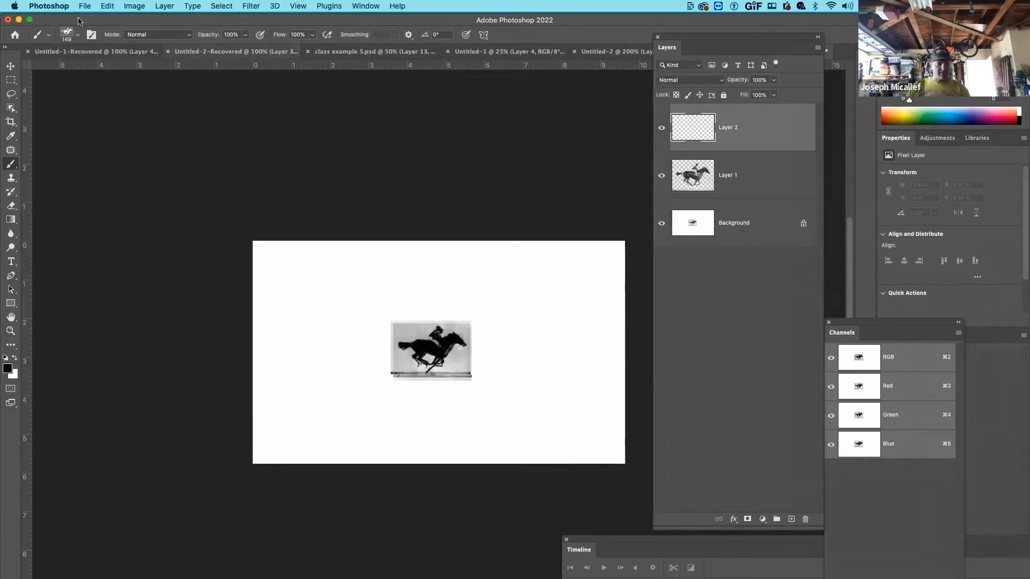
# Stamp the third horse brush (147 px) over the same spot on Layer 2 and add another layer.
pyautogui.click(78, 35)
pyautogui.click(24, 450)
pyautogui.click(431, 349)
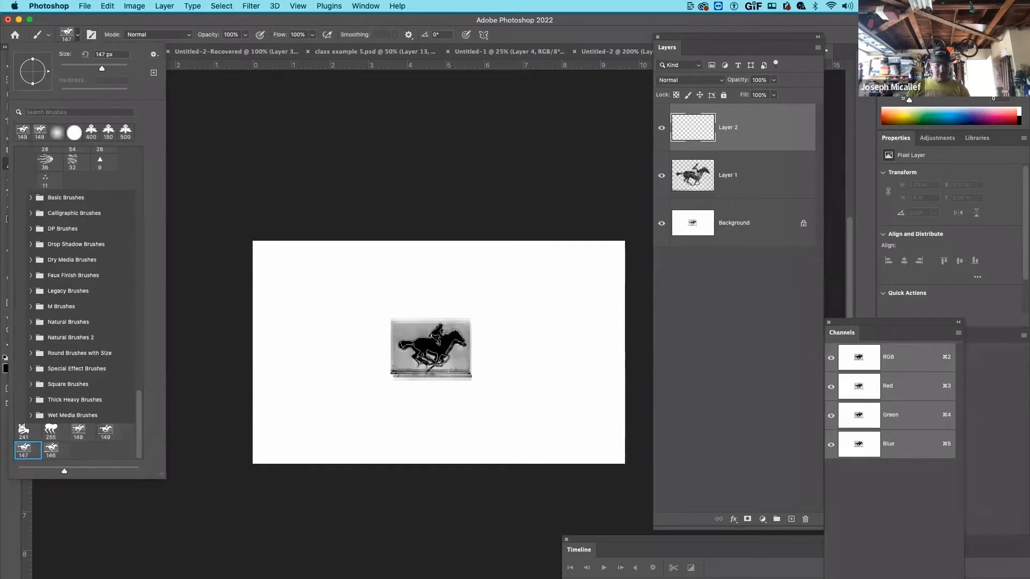
pyautogui.press('alt+shift+super+n')
# Stamp the fourth horse brush (146 px) over the same spot on Layer 3 and convert the Background into a regular layer.
pyautogui.click(71, 36)
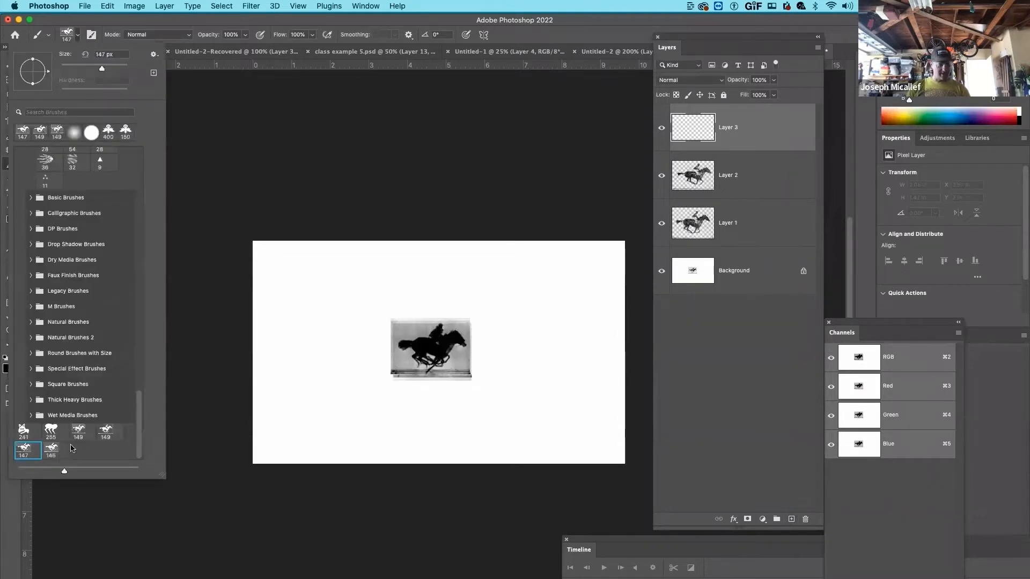
pyautogui.click(51, 449)
pyautogui.click(430, 349)
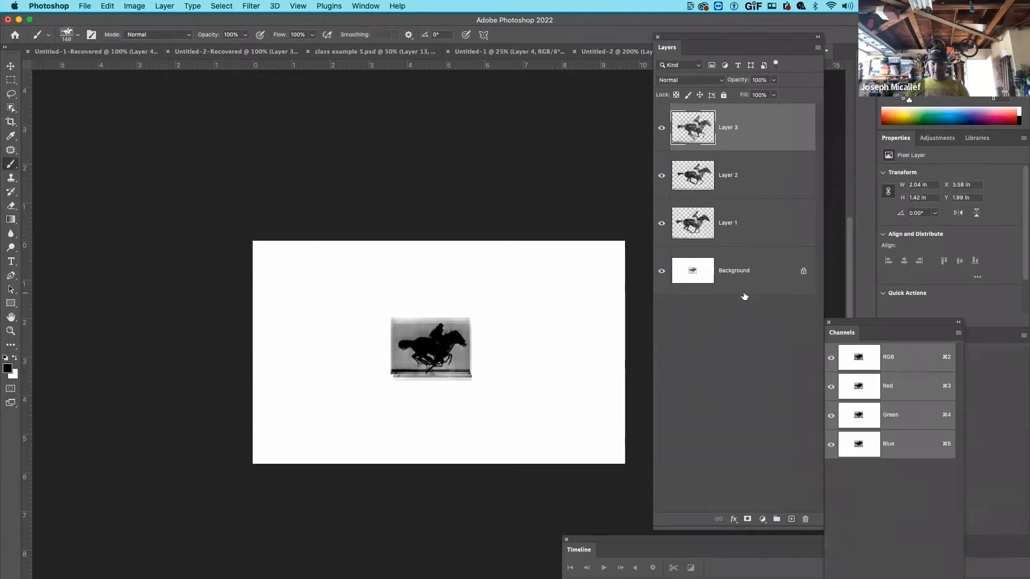
pyautogui.click(762, 274)
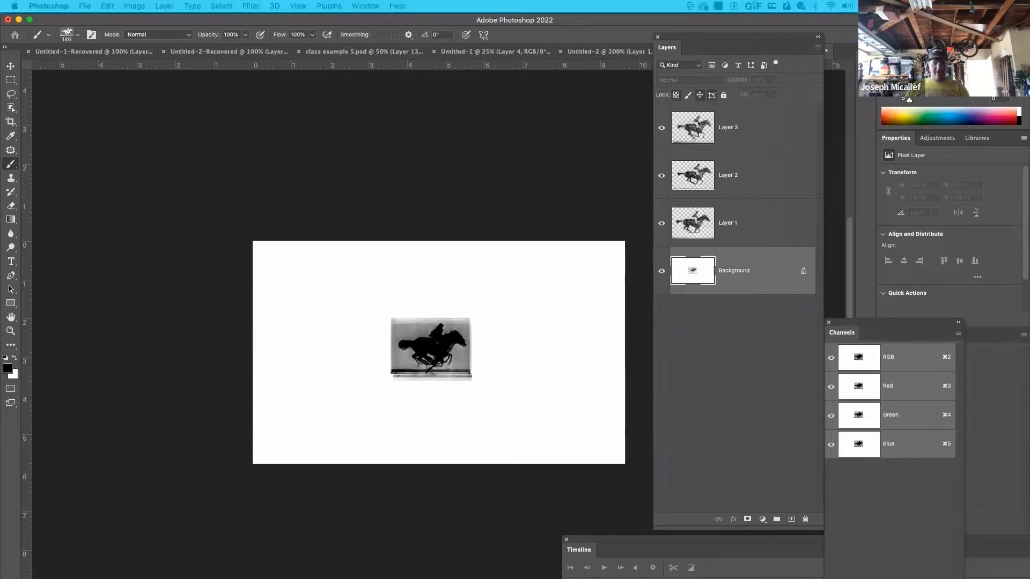
pyautogui.press('Return')
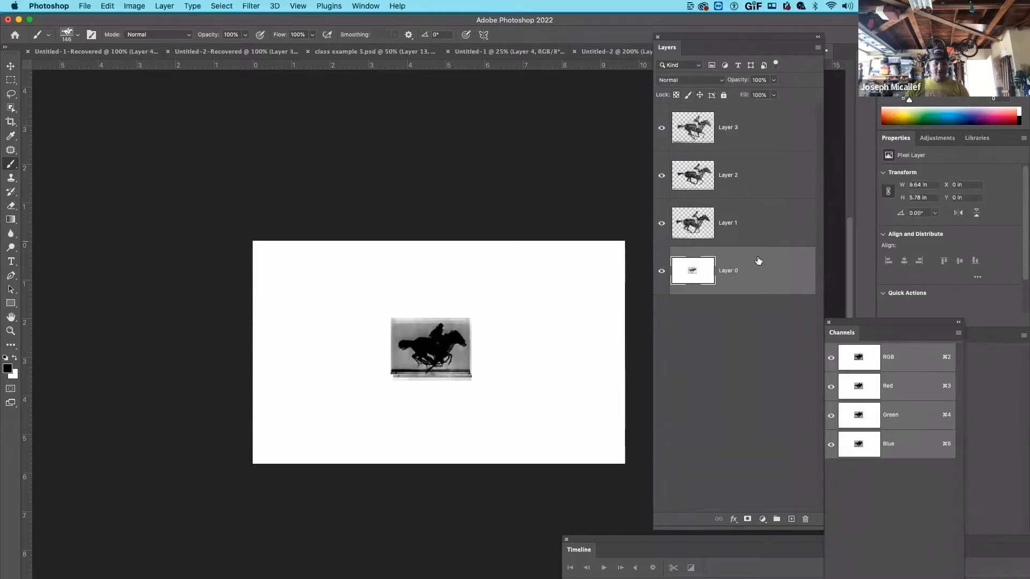
# Create a frame animation for the document and arrange the Channels and Timeline panels so the stamped horse stays visible.
pyautogui.moveTo(891, 322); pyautogui.dragTo(140, 134)
pyautogui.moveTo(593, 539); pyautogui.dragTo(117, 51)
pyautogui.click(321, 162)
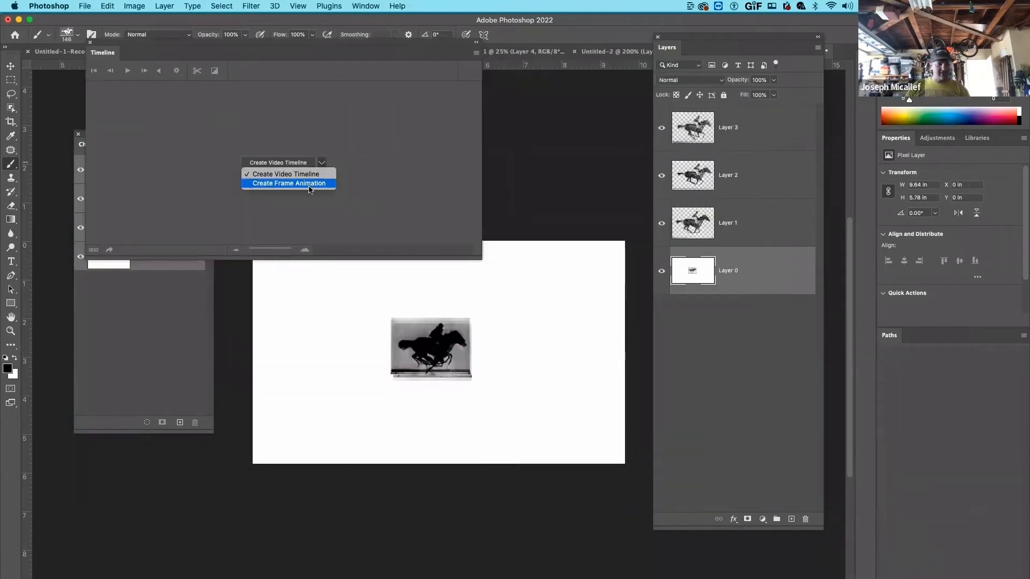
pyautogui.click(289, 183)
pyautogui.click(278, 162)
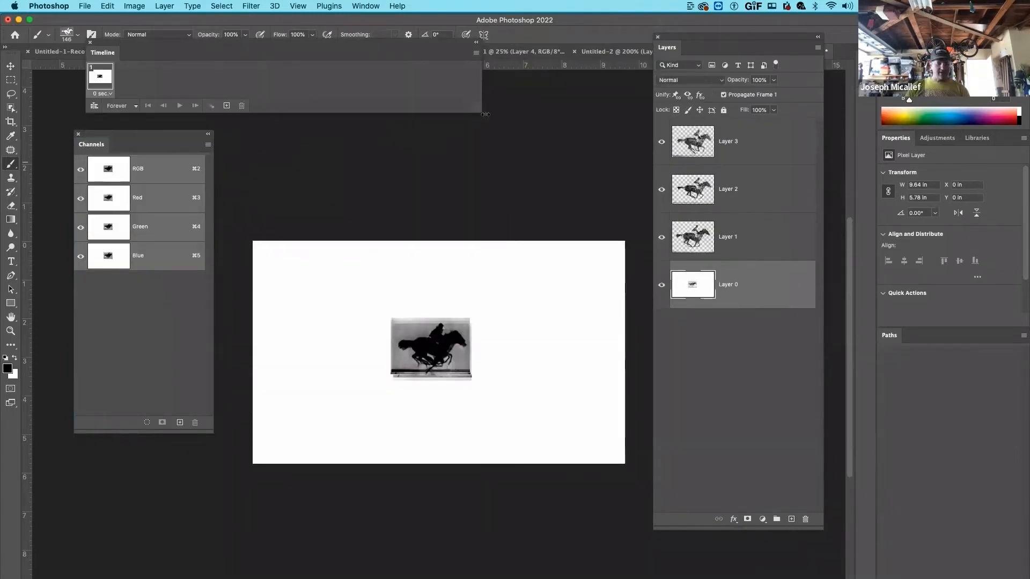
pyautogui.moveTo(353, 60); pyautogui.dragTo(441, 278)
pyautogui.moveTo(435, 345); pyautogui.dragTo(480, 459)
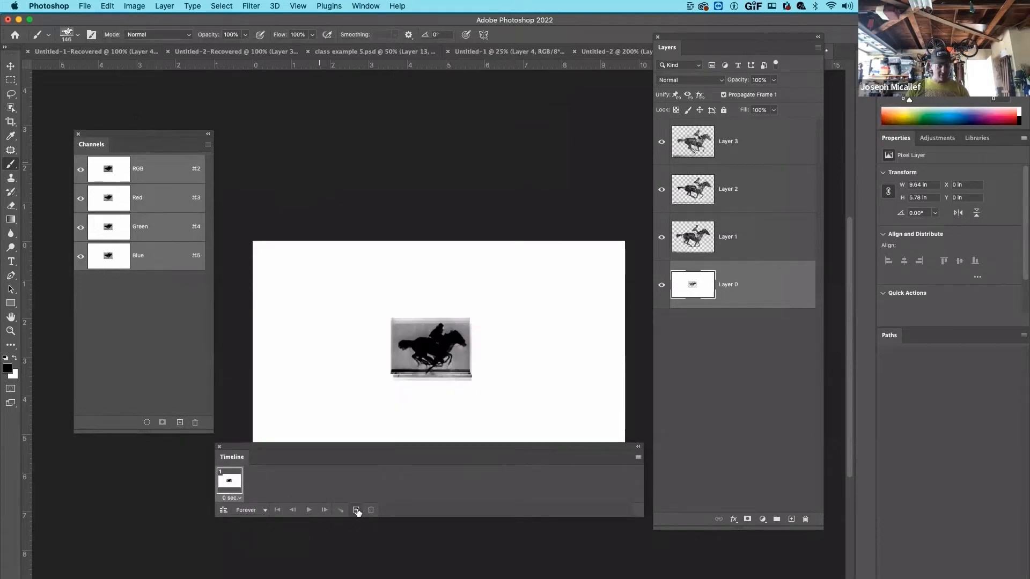
# Add three more animation frames and show only Layer 0 in frame 1.
pyautogui.click(356, 511)
pyautogui.click(357, 510)
pyautogui.click(356, 510)
pyautogui.click(226, 489)
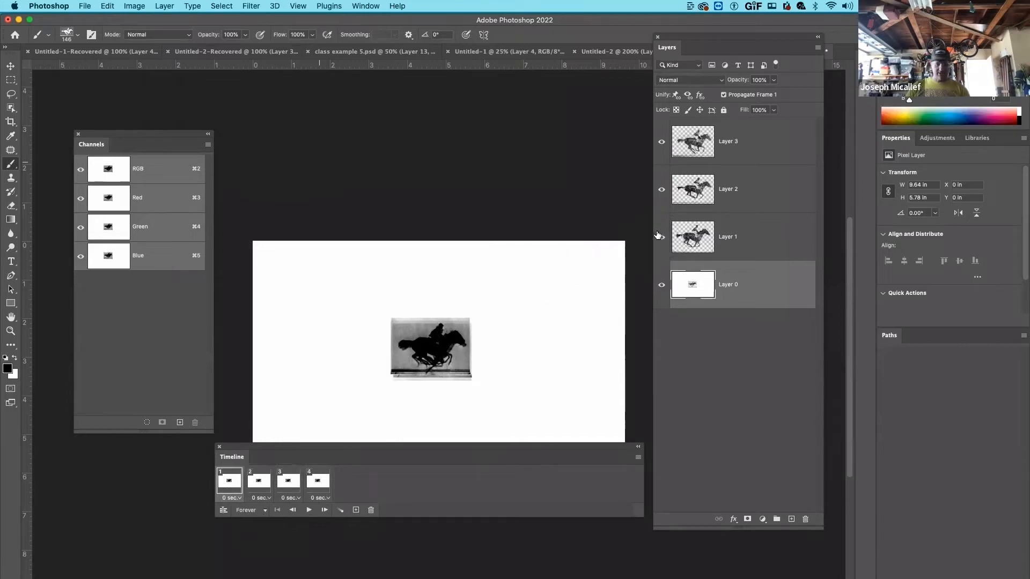
# Show only Layer 1 in frame 2 and only Layer 2 in frame 3 of the animation.
pyautogui.click(260, 482)
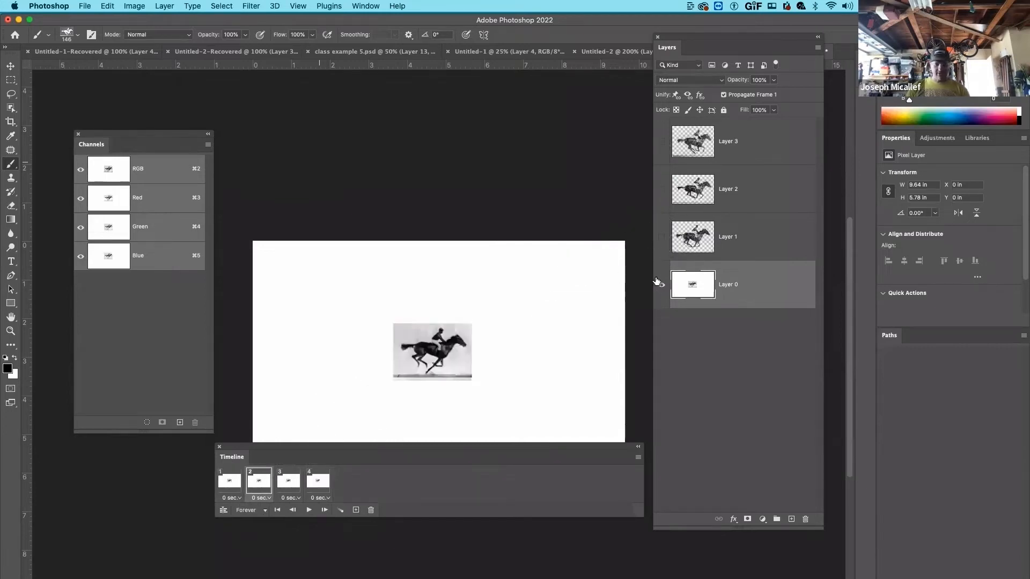
pyautogui.click(662, 285)
pyautogui.click(662, 237)
pyautogui.click(286, 485)
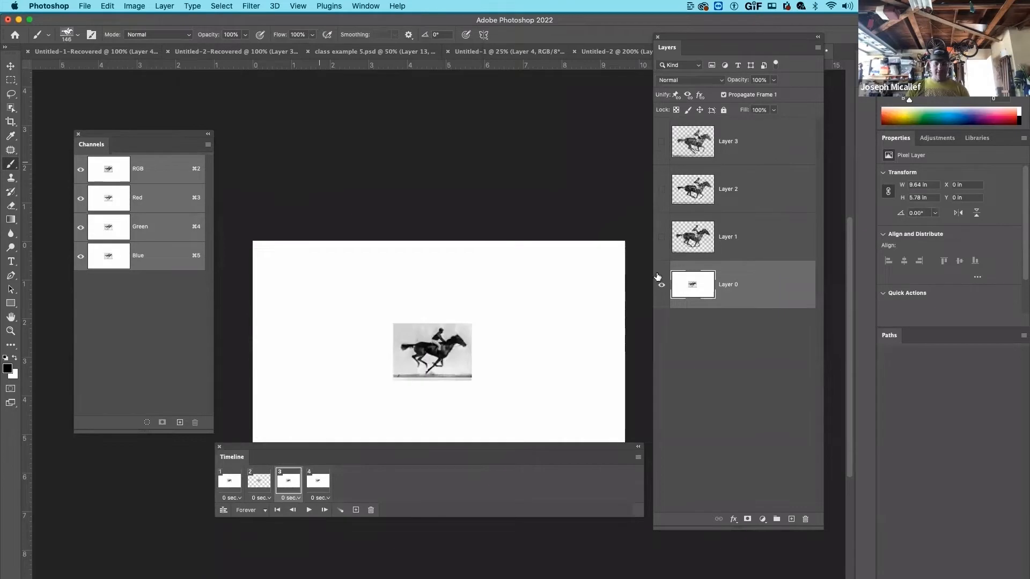
pyautogui.click(661, 191)
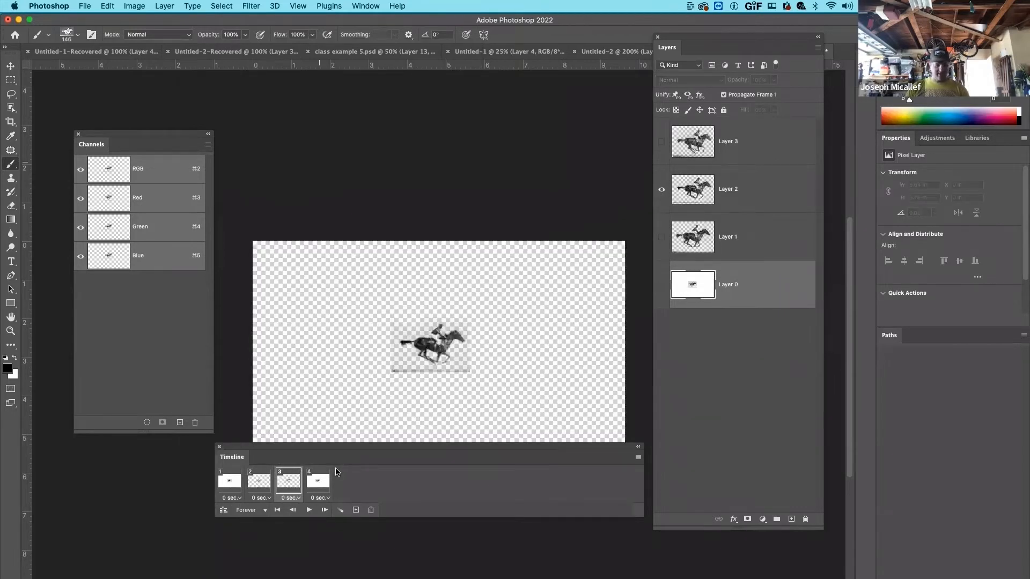
# Show only Layer 3 in frame 4 of the animation, hiding Layer 0.
pyautogui.click(319, 485)
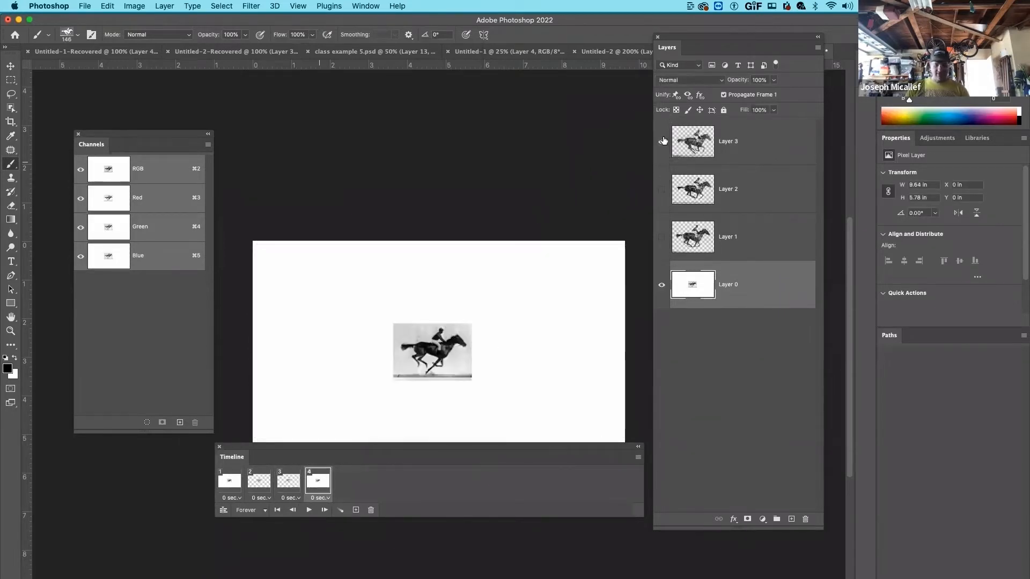
pyautogui.click(662, 141)
pyautogui.click(662, 285)
# Review the animation frames and play back the galloping horse at a closer zoom, stopping playback when done.
pyautogui.click(244, 483)
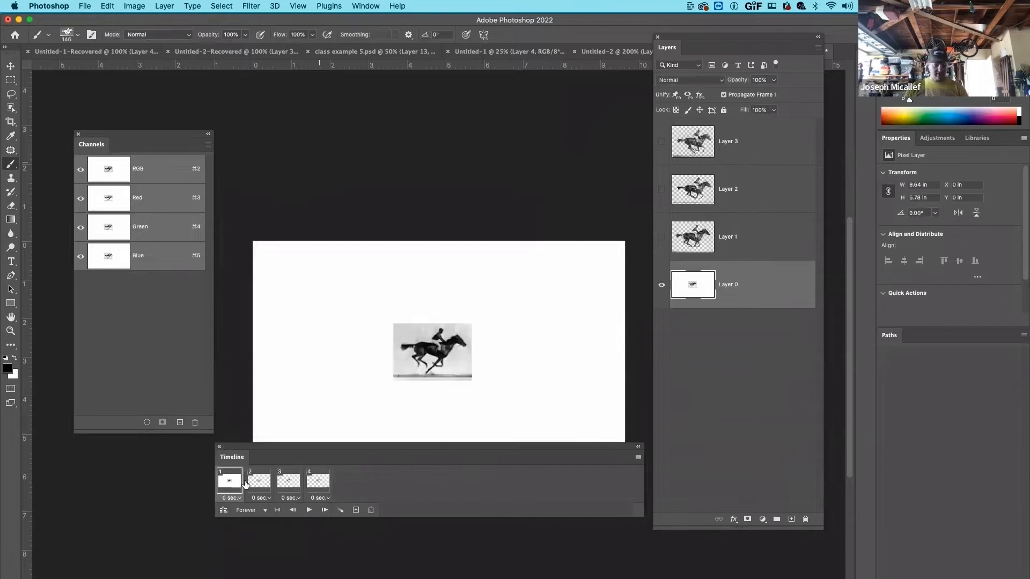
pyautogui.click(260, 487)
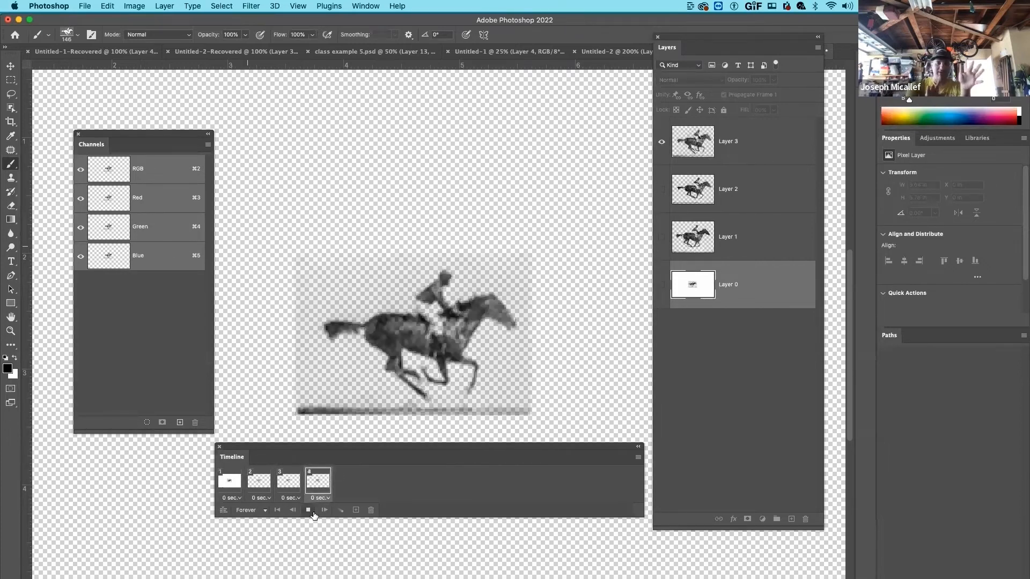
pyautogui.click(313, 514)
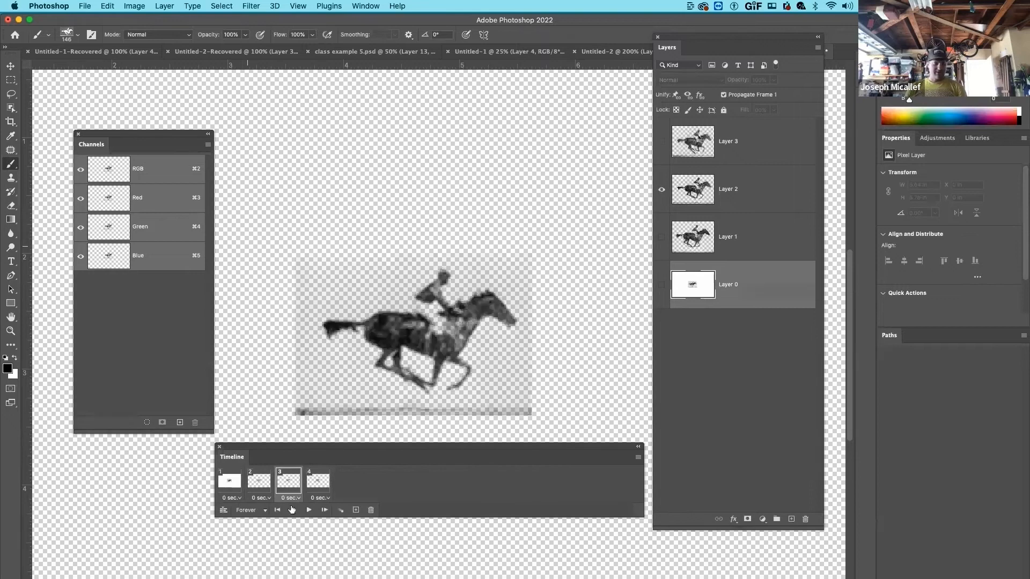
# On a new layer above Layer 1, fill a rectangle about 2 × 1.24 in around the horse with light red.
pyautogui.click(723, 245)
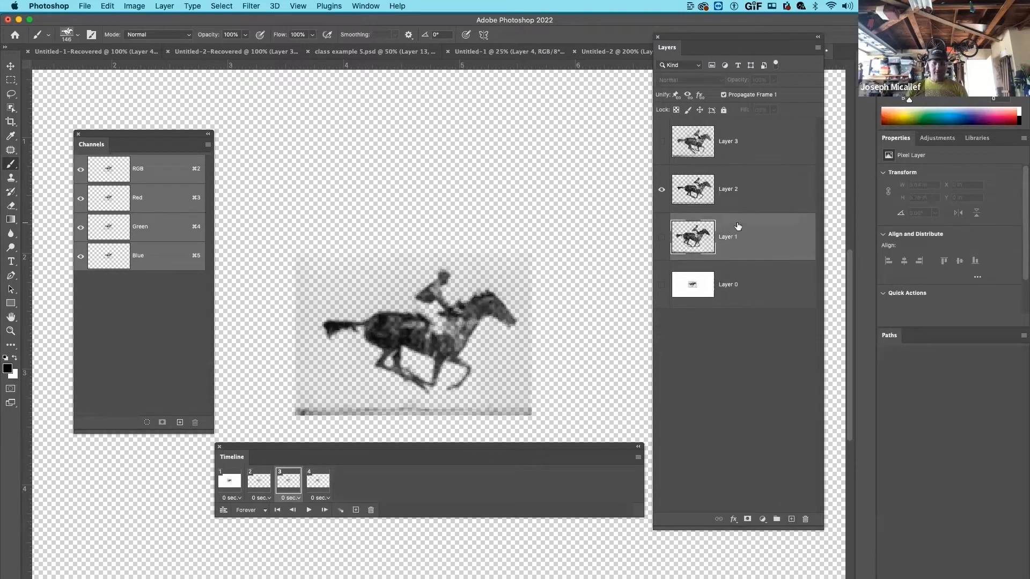
pyautogui.press('super+shift+alt+n')
pyautogui.press('m')
pyautogui.moveTo(290, 256); pyautogui.dragTo(390, 316)
pyautogui.moveTo(520, 391); pyautogui.dragTo(522, 399)
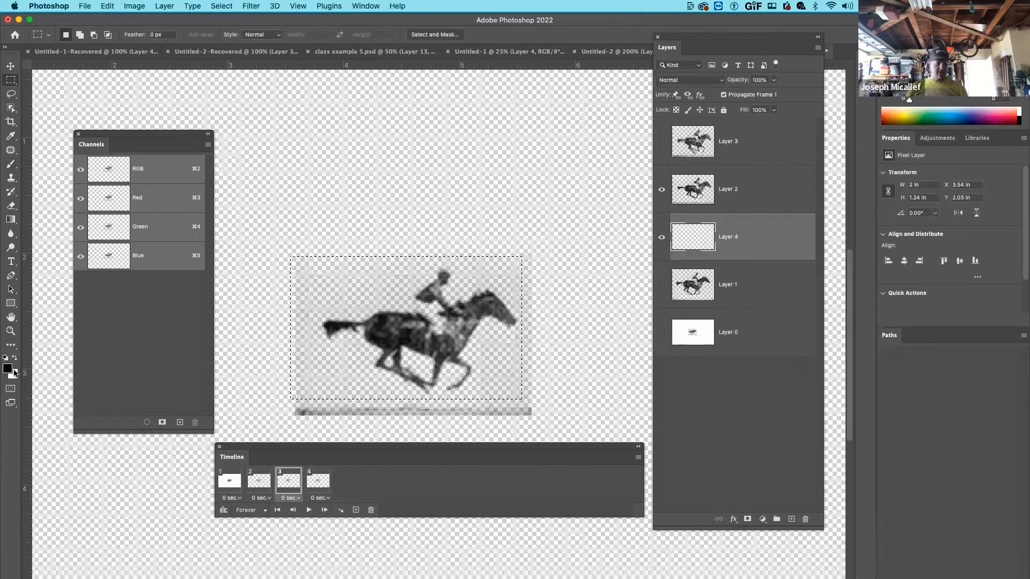
pyautogui.click(10, 372)
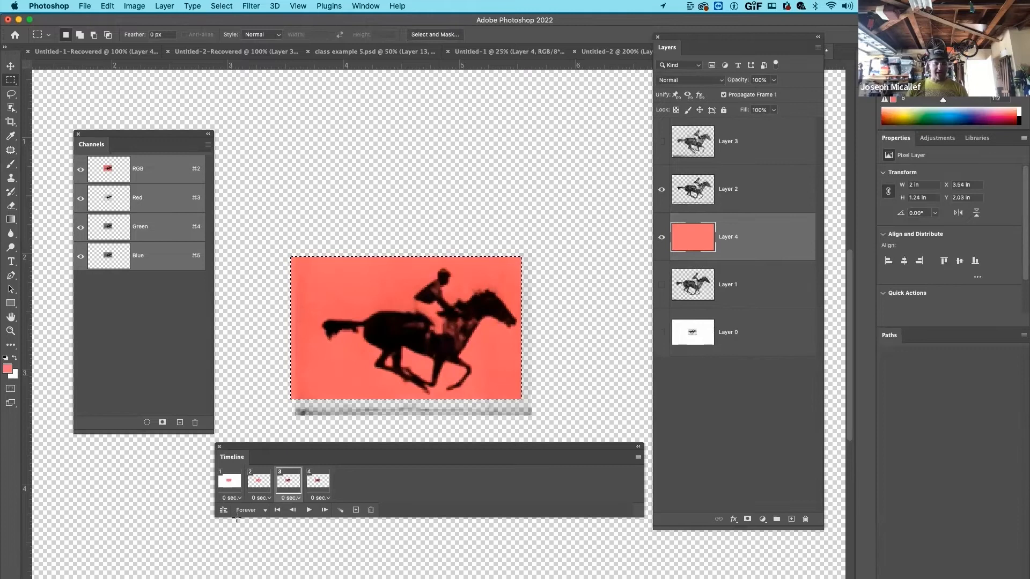
# In frame 1 of the animation, set the red Layer 4's blend mode to Multiply.
pyautogui.click(228, 490)
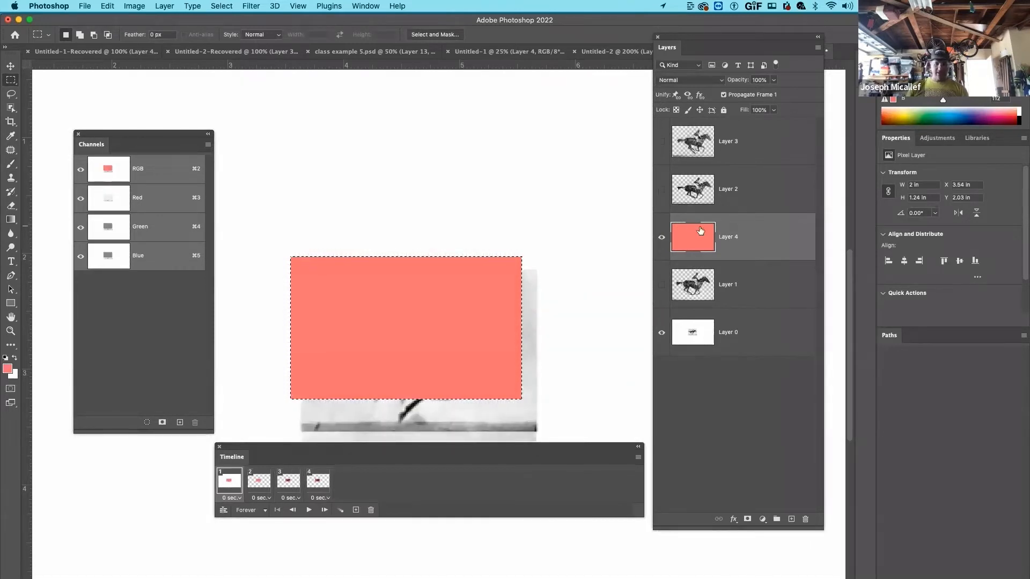
pyautogui.click(690, 80)
pyautogui.click(679, 105)
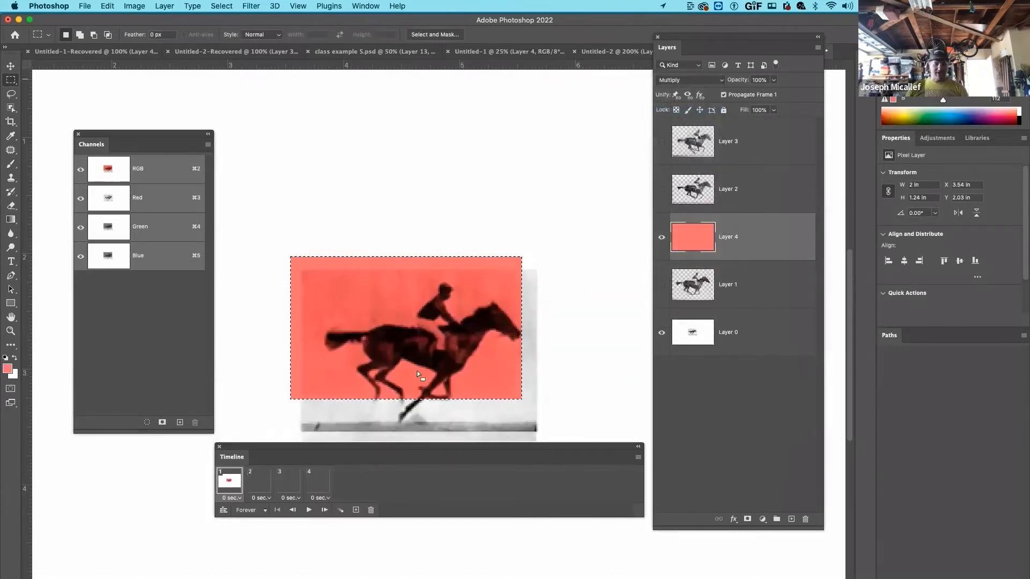
# From frame 2, hide the red Layer 4 and move it below Layer 1, directly above Layer 0.
pyautogui.click(260, 483)
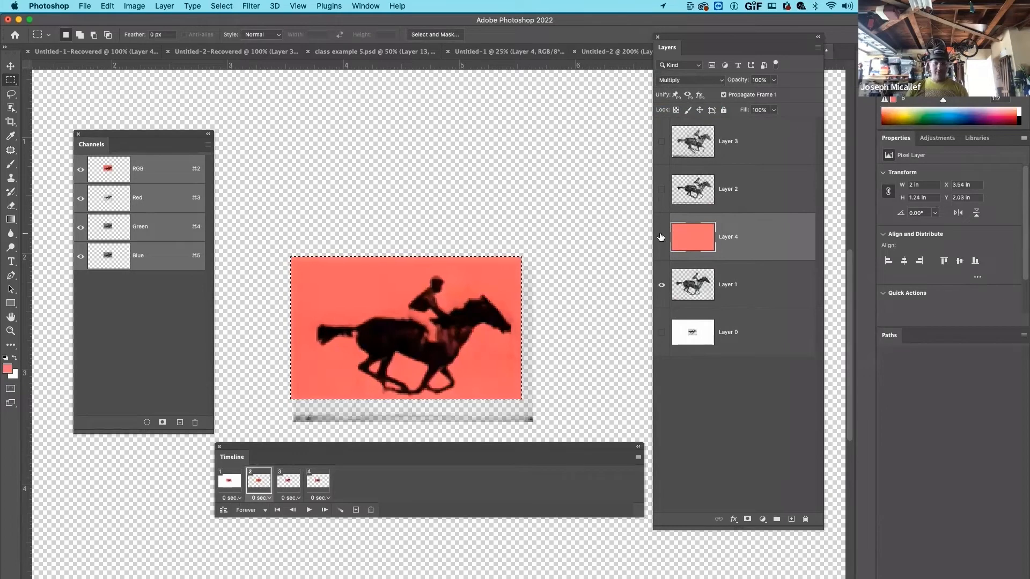
pyautogui.moveTo(660, 235); pyautogui.dragTo(661, 328)
pyautogui.moveTo(719, 249); pyautogui.dragTo(661, 285)
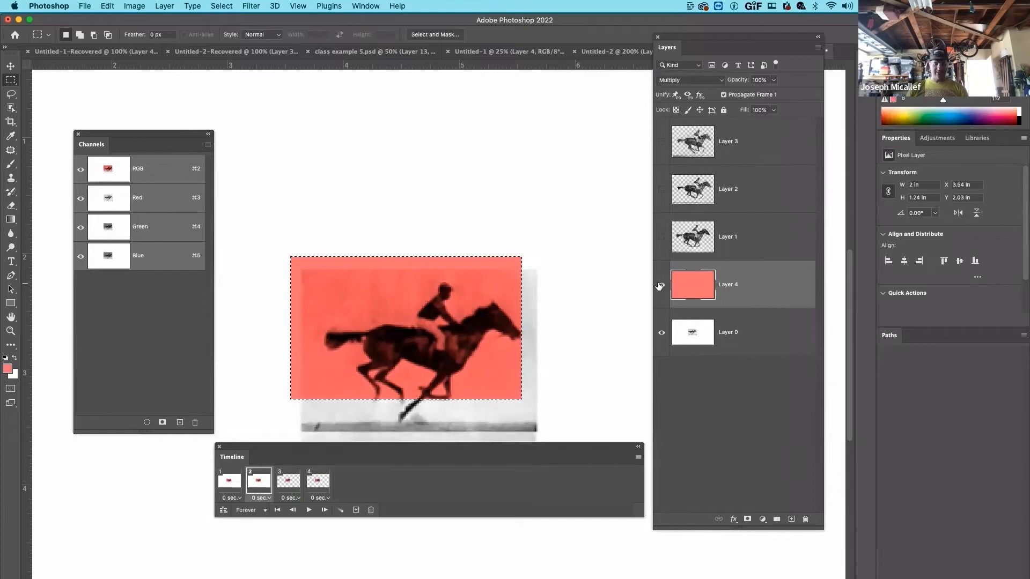
# Duplicate the backdrop as a teal Multiply layer above Layer 1 and show it over the horse in frame 2.
pyautogui.press('super+j')
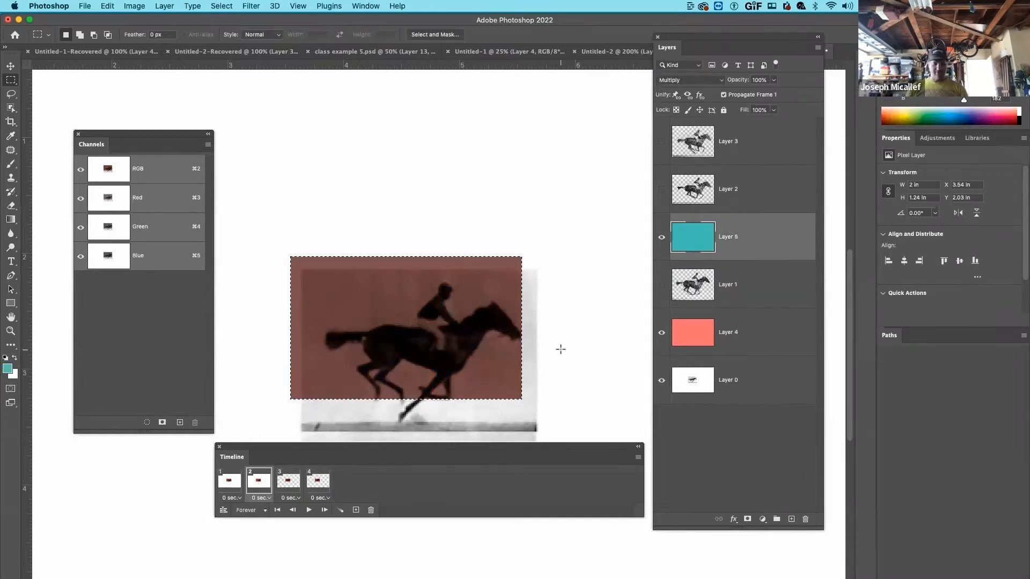
pyautogui.click(268, 497)
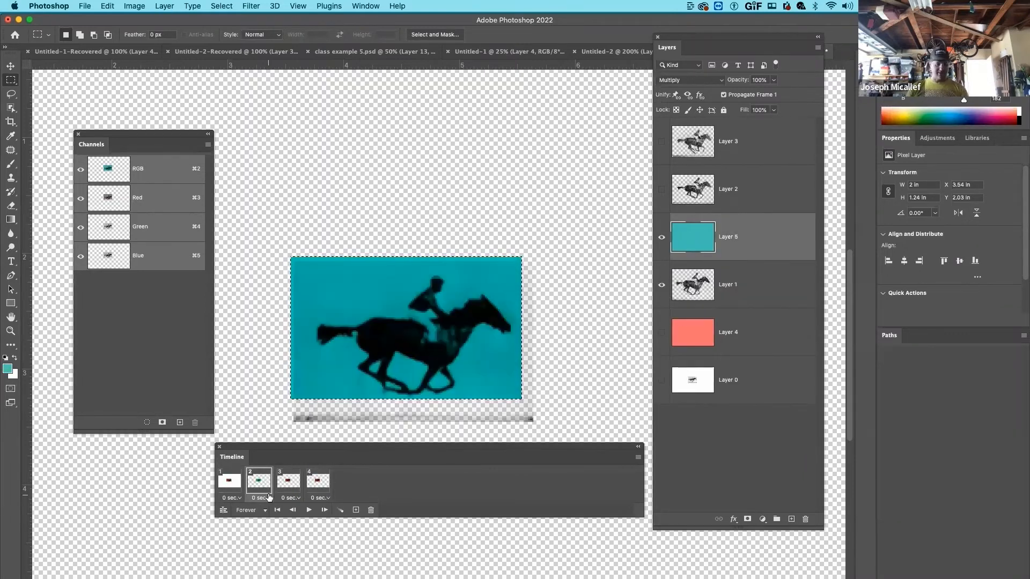
# Duplicate the teal backdrop above Layer 2 and recolour the copy green.
pyautogui.click(228, 483)
pyautogui.moveTo(735, 230); pyautogui.dragTo(736, 166)
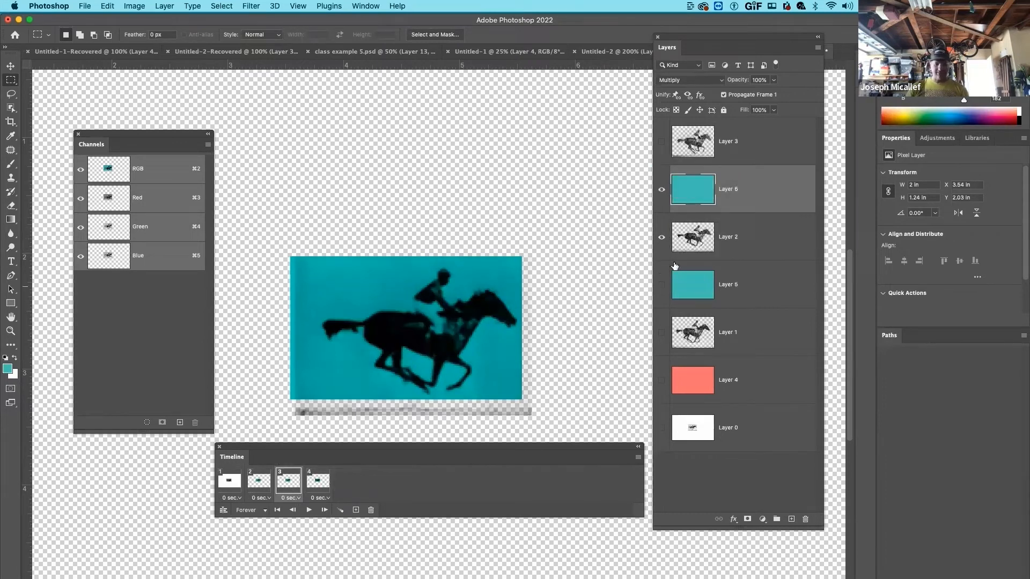
pyautogui.keyDown('super'); pyautogui.click(689, 197); pyautogui.keyUp('super')
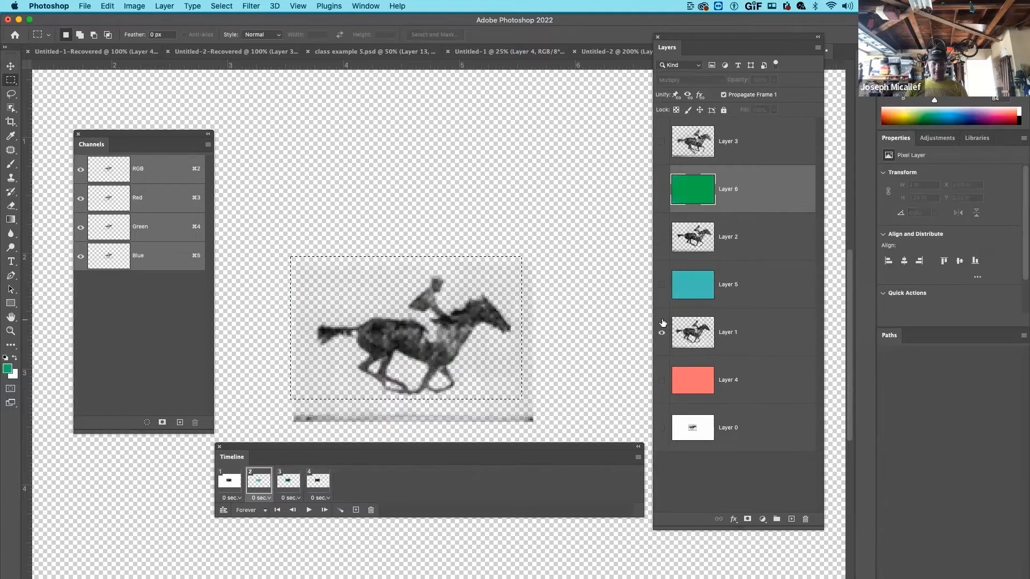
# Show the teal Layer 5 in frame 2, then play back the coloured animation and stop it.
pyautogui.click(662, 286)
pyautogui.click(308, 511)
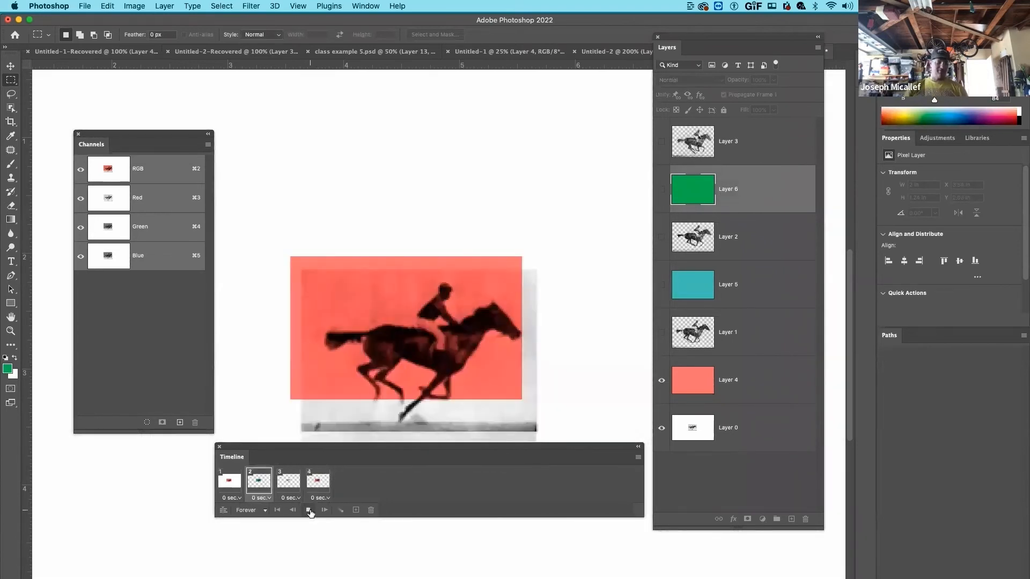
pyautogui.click(309, 512)
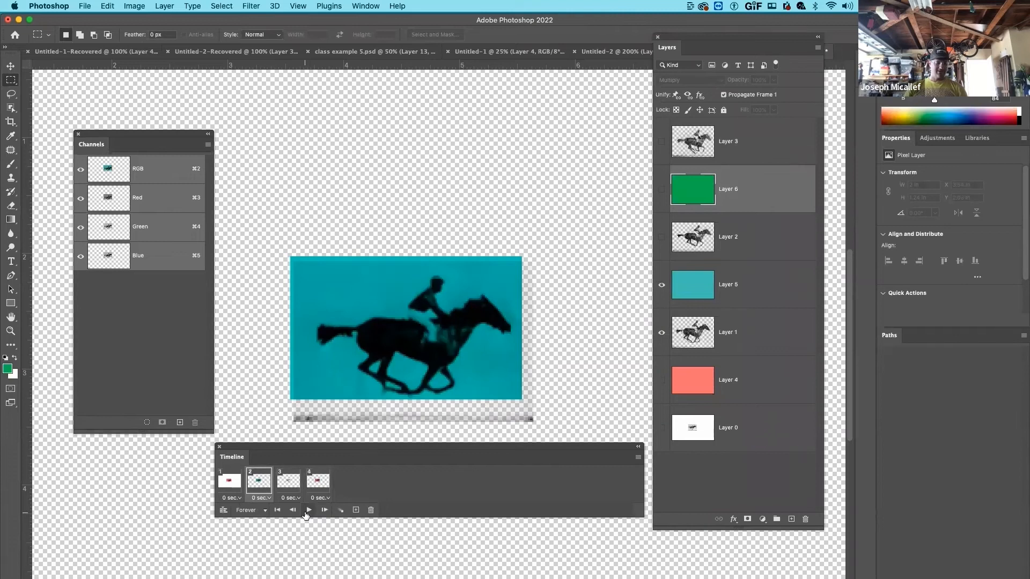
# Crop the canvas to about 153 × 122 px around the horse and its coloured backdrop.
pyautogui.press('super+minus')
pyautogui.press('super+minus')
pyautogui.press('c')
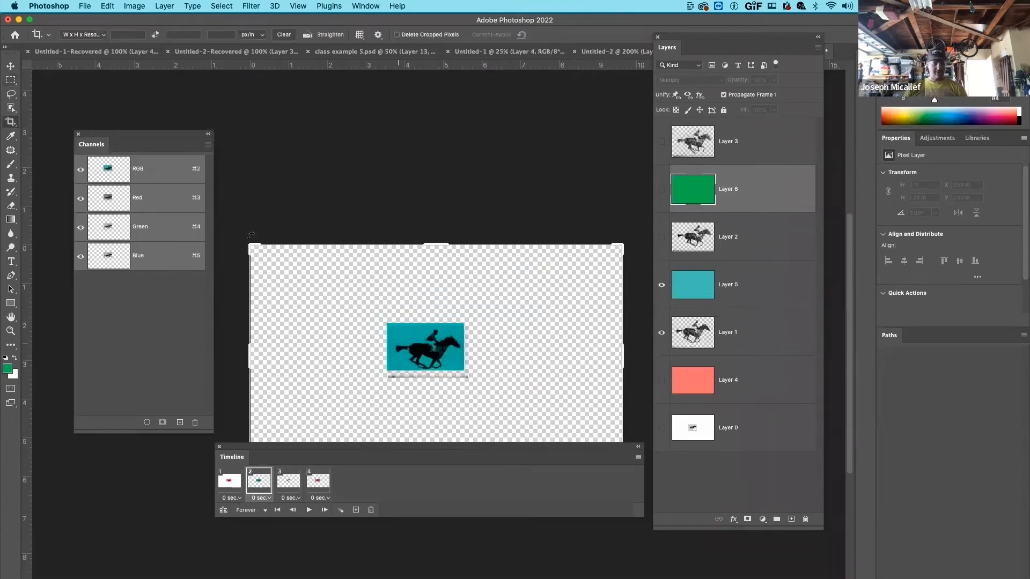
pyautogui.moveTo(251, 245); pyautogui.dragTo(319, 280)
pyautogui.moveTo(551, 431); pyautogui.dragTo(466, 364)
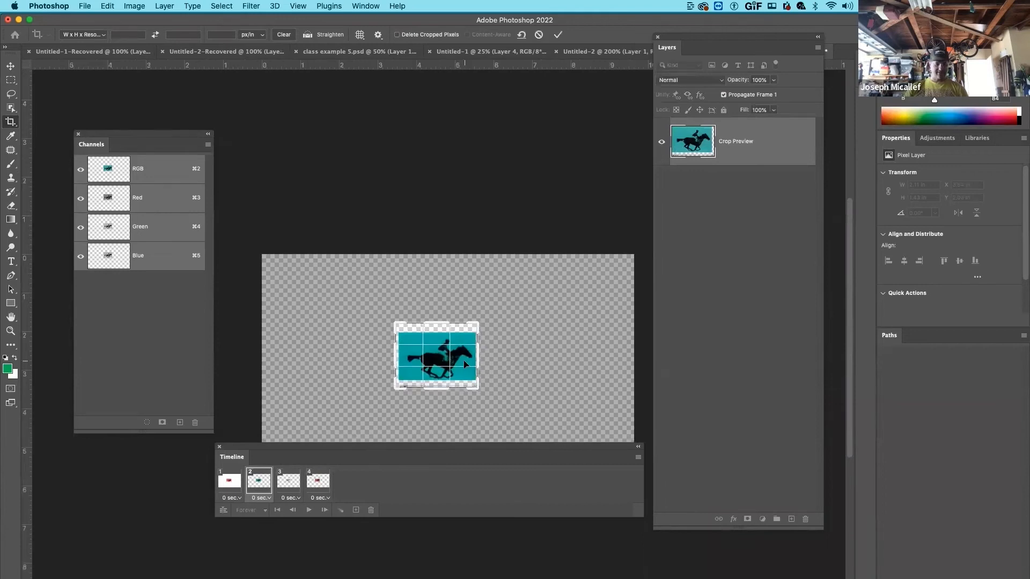
pyautogui.press('Return')
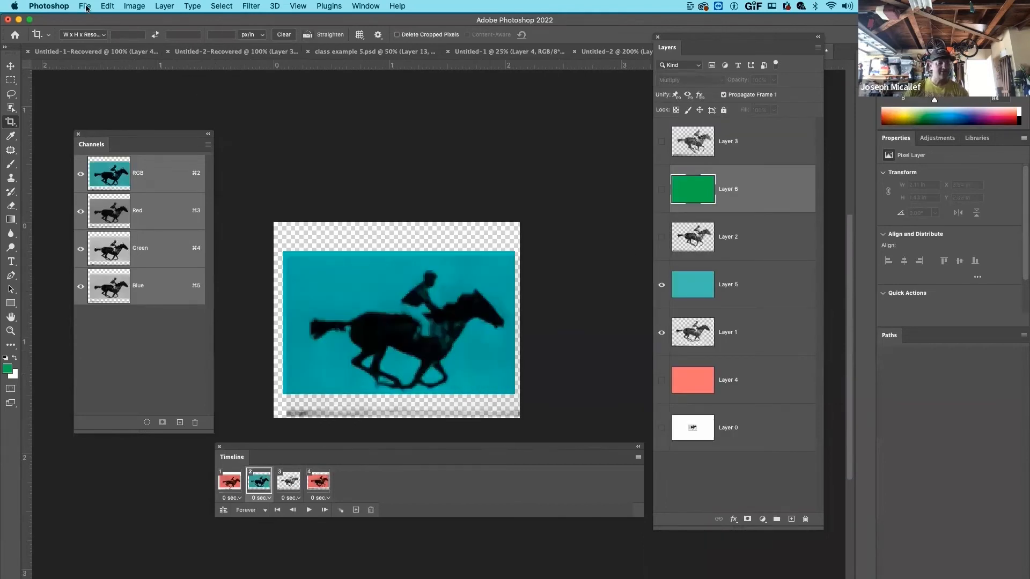
# Open Save for Web (Legacy) for the animation as a GIF and preview its playback at 300%, stopping it when done.
pyautogui.click(86, 7)
pyautogui.moveTo(124, 166)
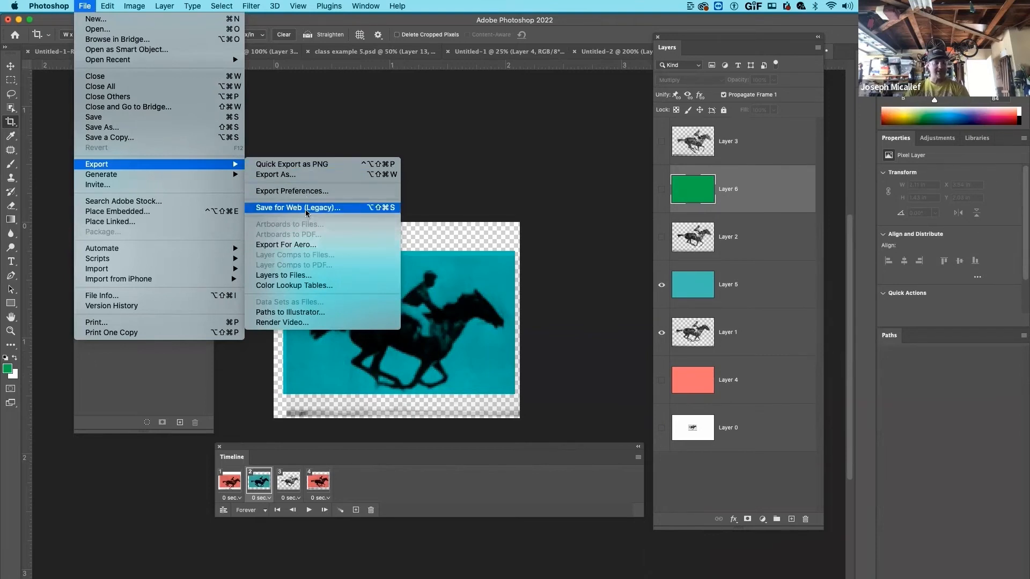
pyautogui.click(333, 208)
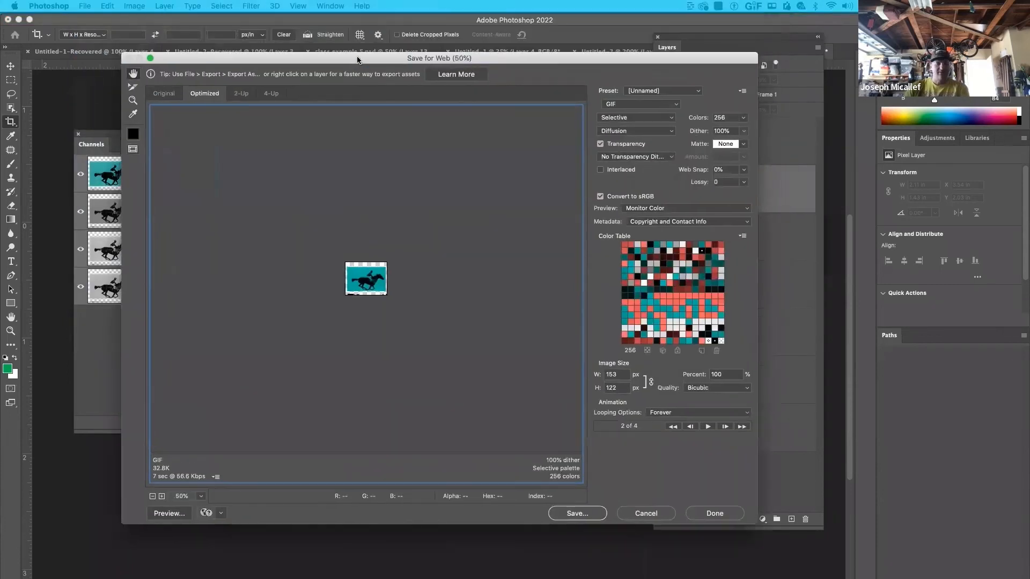
pyautogui.press('super+plus')
pyautogui.press('super+plus')
pyautogui.press('super+plus')
pyautogui.press('super+plus')
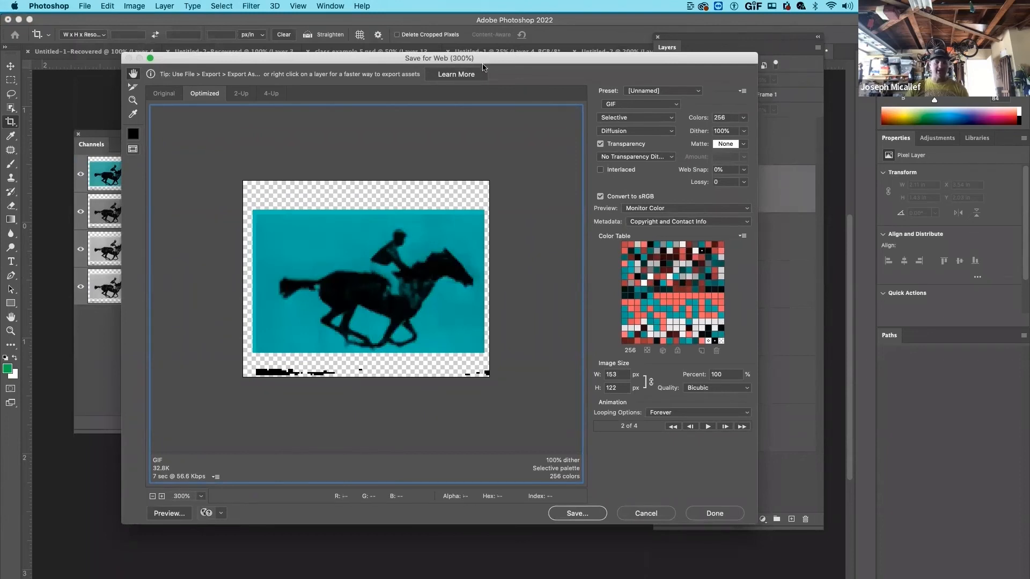
pyautogui.moveTo(486, 63); pyautogui.dragTo(467, 61)
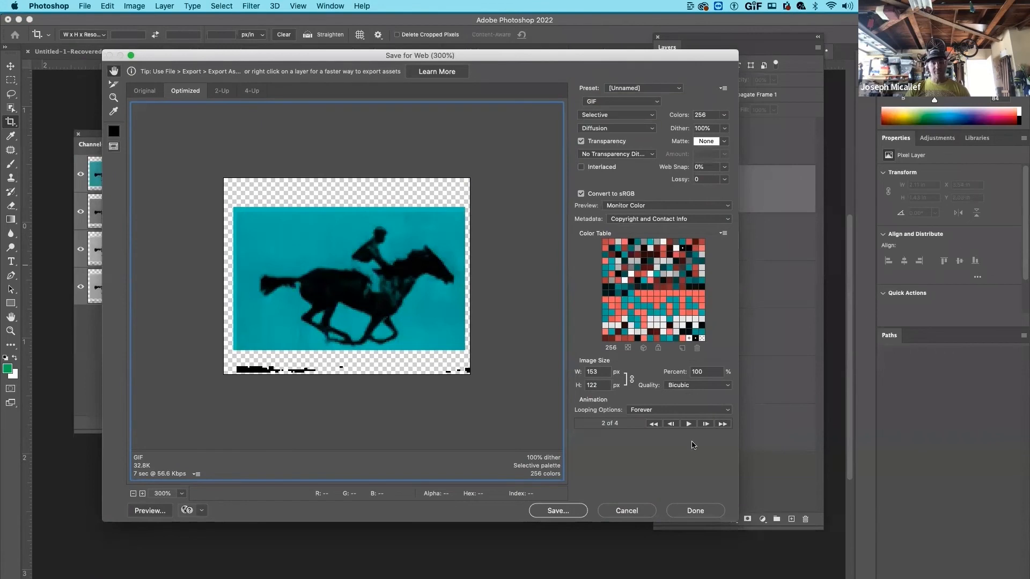
pyautogui.click(689, 424)
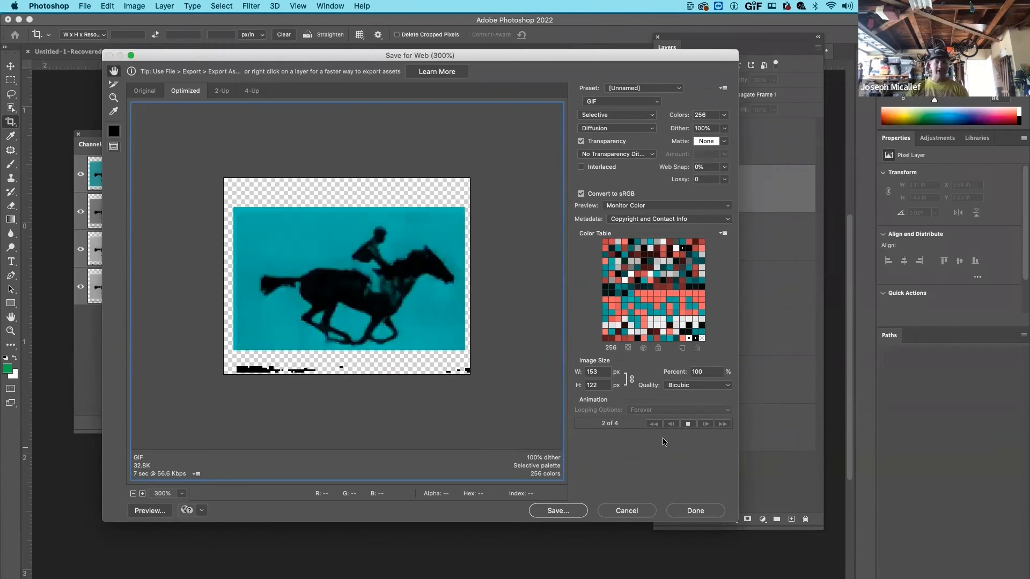
pyautogui.click(687, 424)
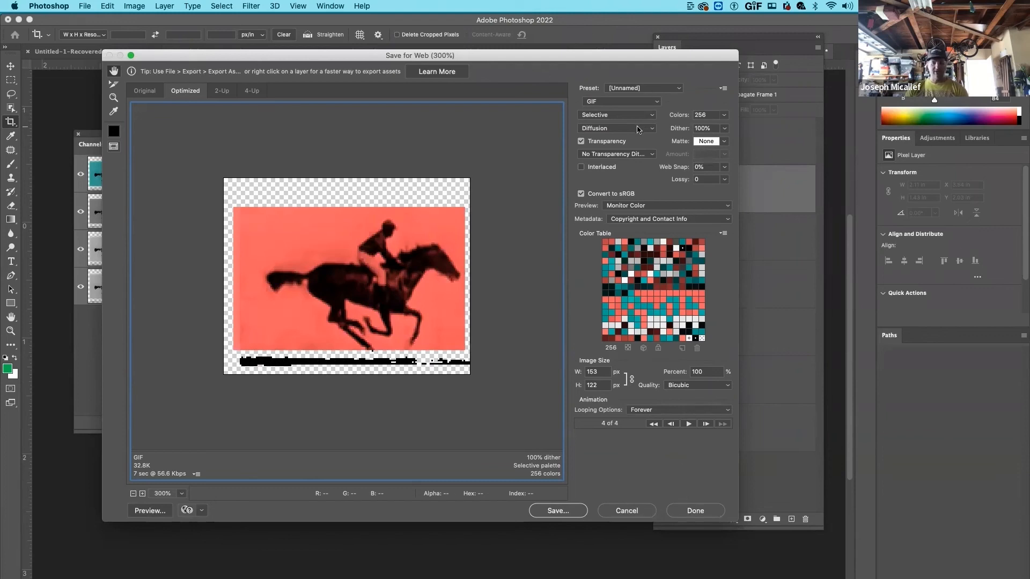
# Save the optimized animation to the Desktop as muybridge.gif.
pyautogui.click(611, 125)
pyautogui.click(535, 111)
pyautogui.click(696, 511)
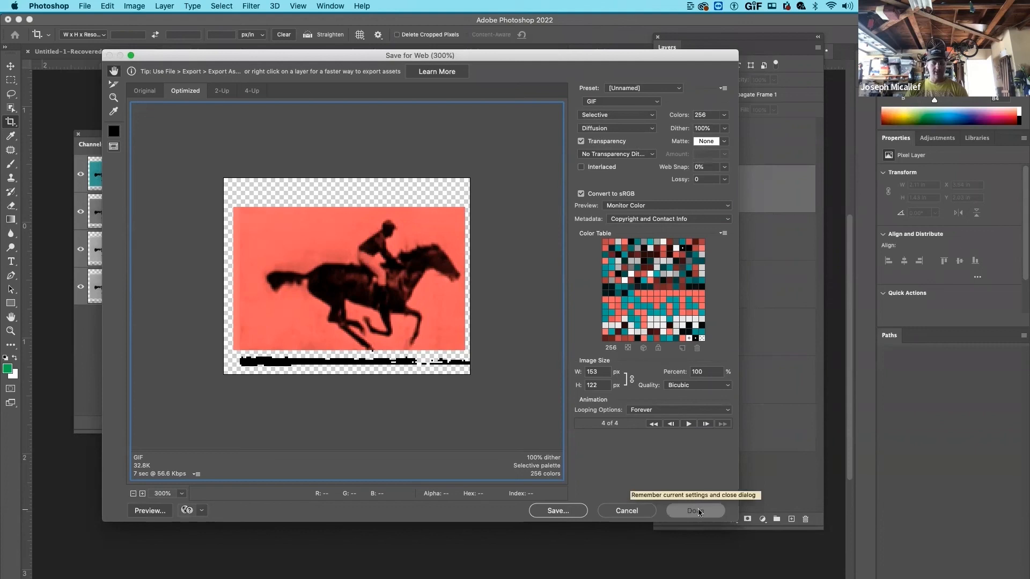
pyautogui.click(556, 512)
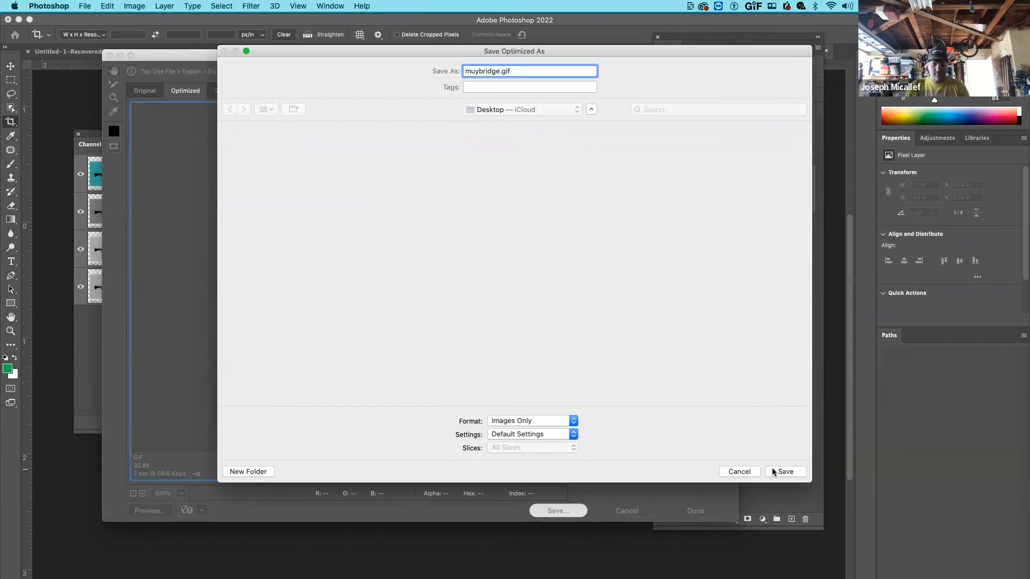
pyautogui.click(776, 472)
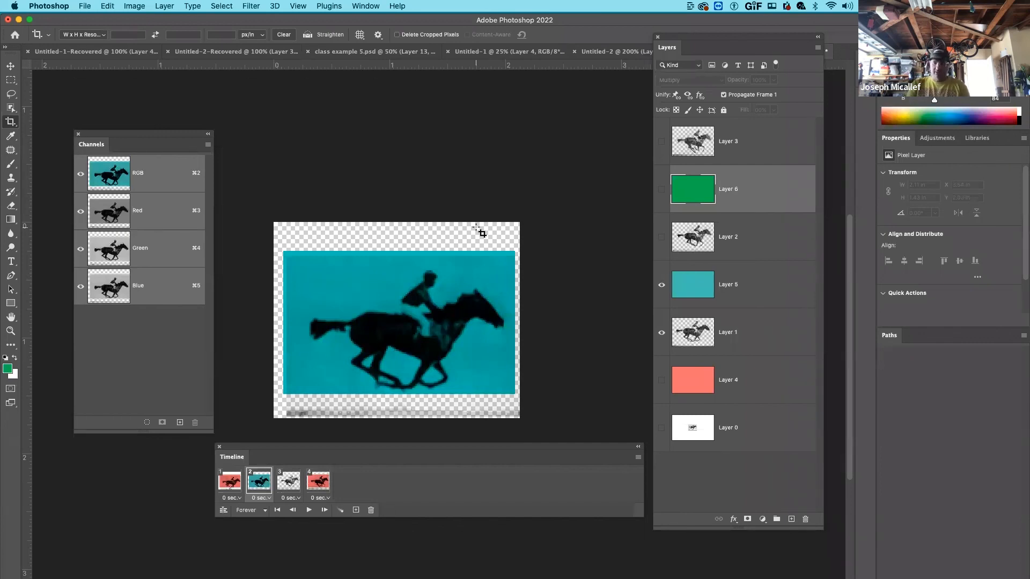
# Switch to Chrome and open its file chooser to locate the exported GIF.
pyautogui.moveTo(1029, 108); pyautogui.dragTo(371, 84)
pyautogui.press('super+o')
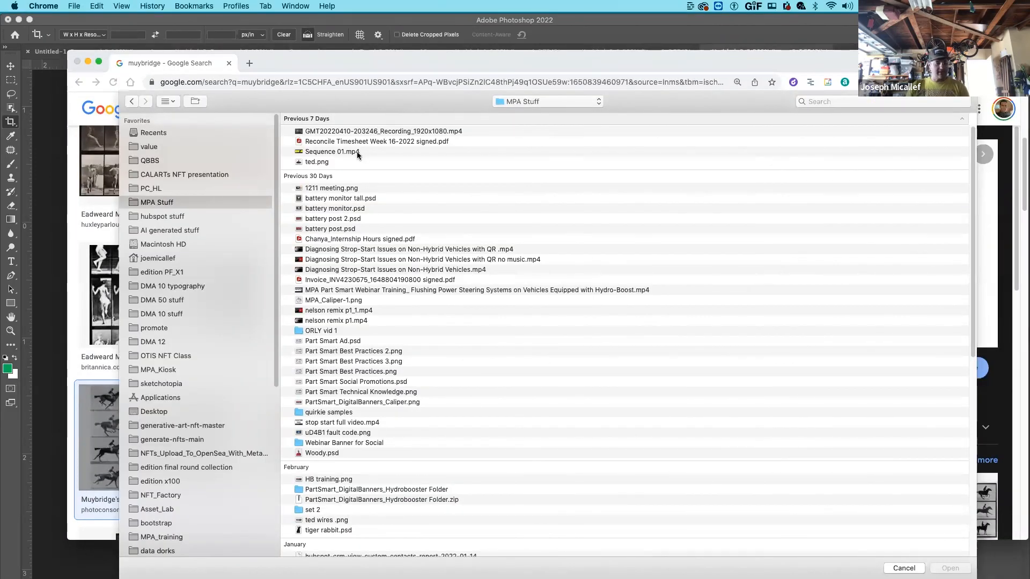